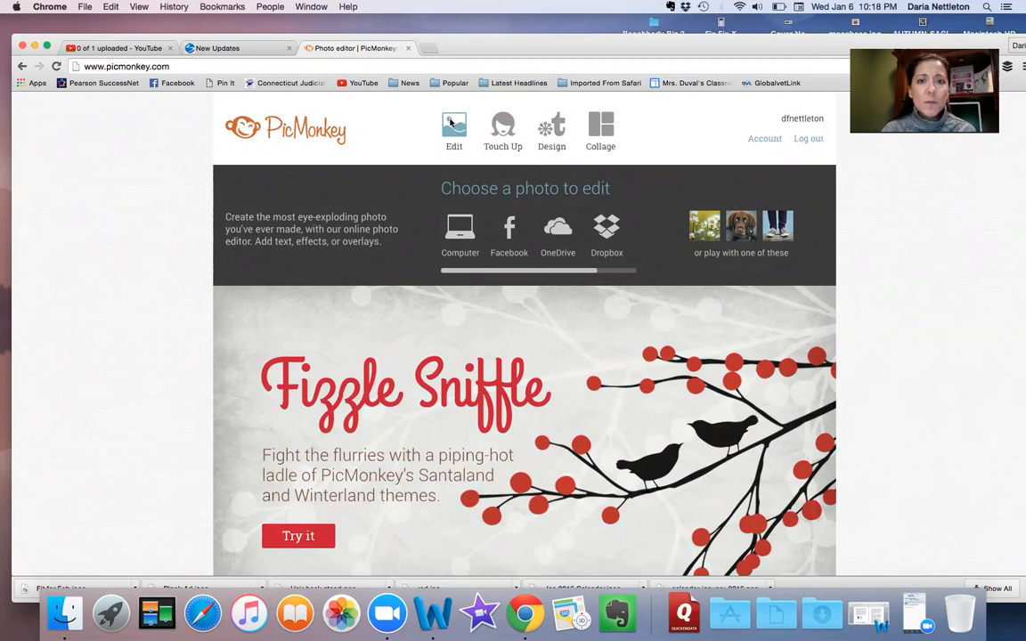
- Open calendar-january-2016.png from the Desktop in the photo editor
{"action": "left_click", "coordinate": [452, 122]}
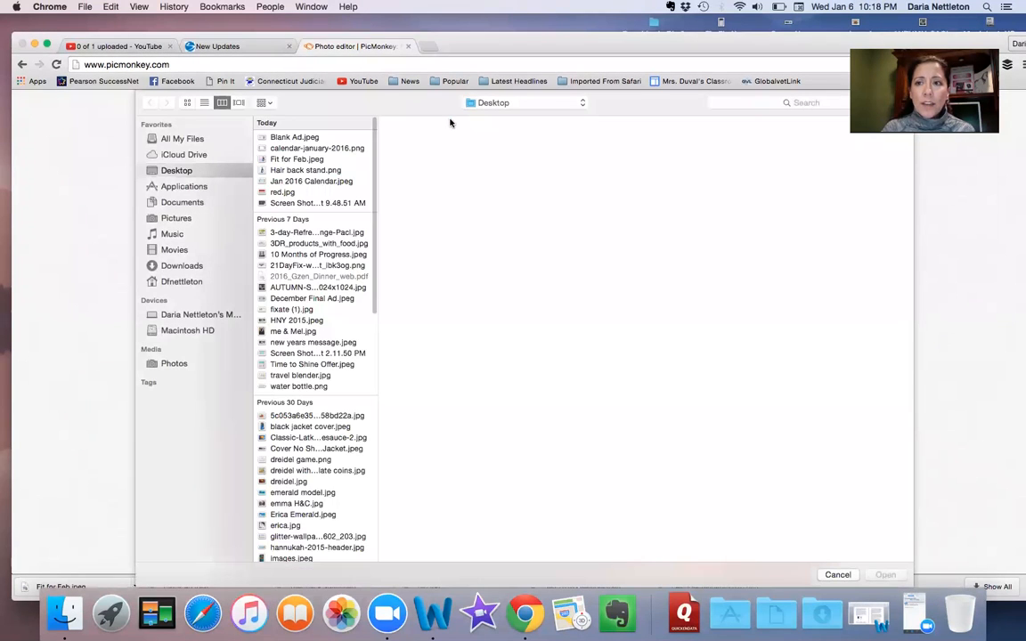
{"action": "left_click", "coordinate": [314, 149]}
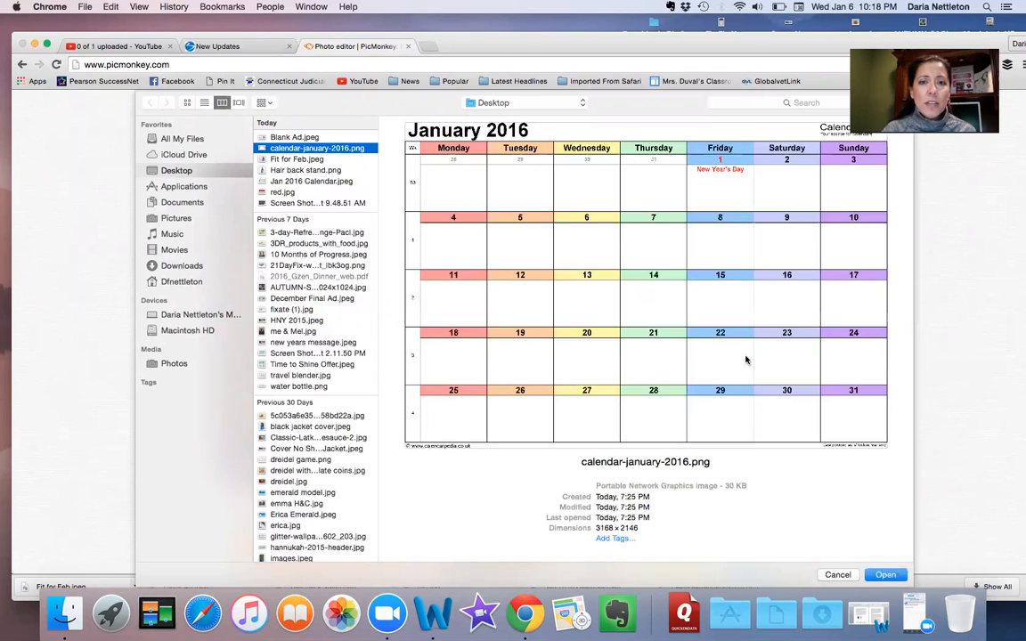
{"action": "left_click", "coordinate": [885, 575]}
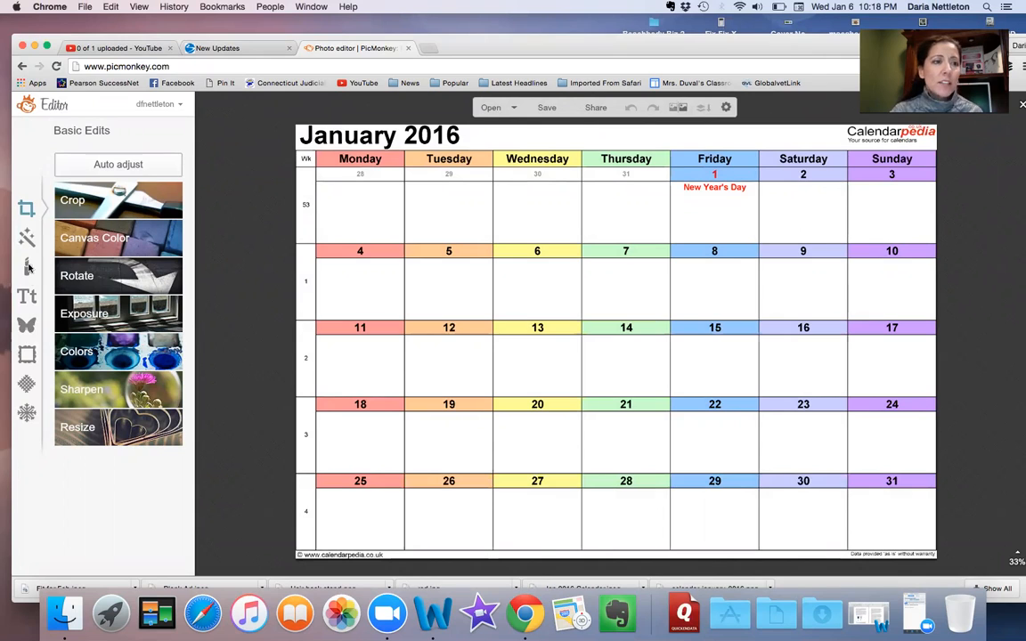
- Add a geometric rectangle overlay and size it to cover the Calendarpedia logo in the calendar's header
{"action": "left_click", "coordinate": [27, 327]}
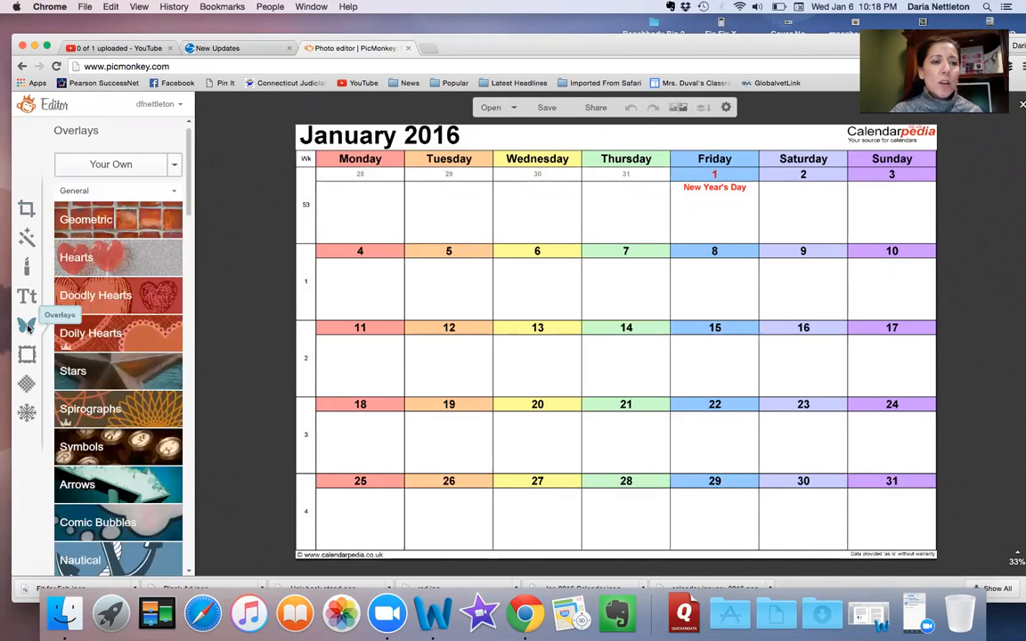
{"action": "left_click", "coordinate": [100, 217]}
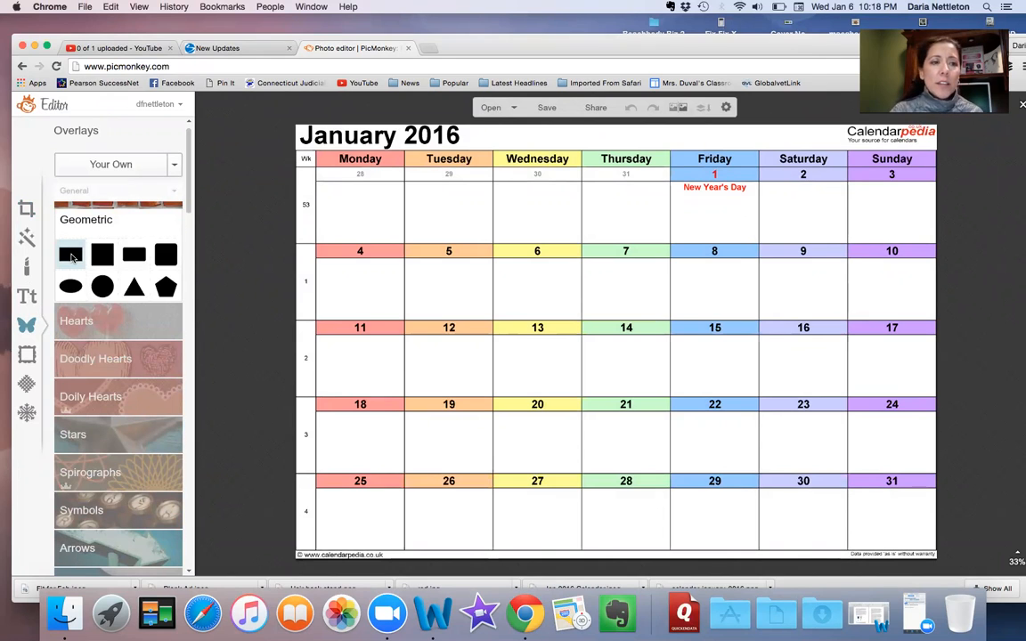
{"action": "left_click", "coordinate": [70, 255]}
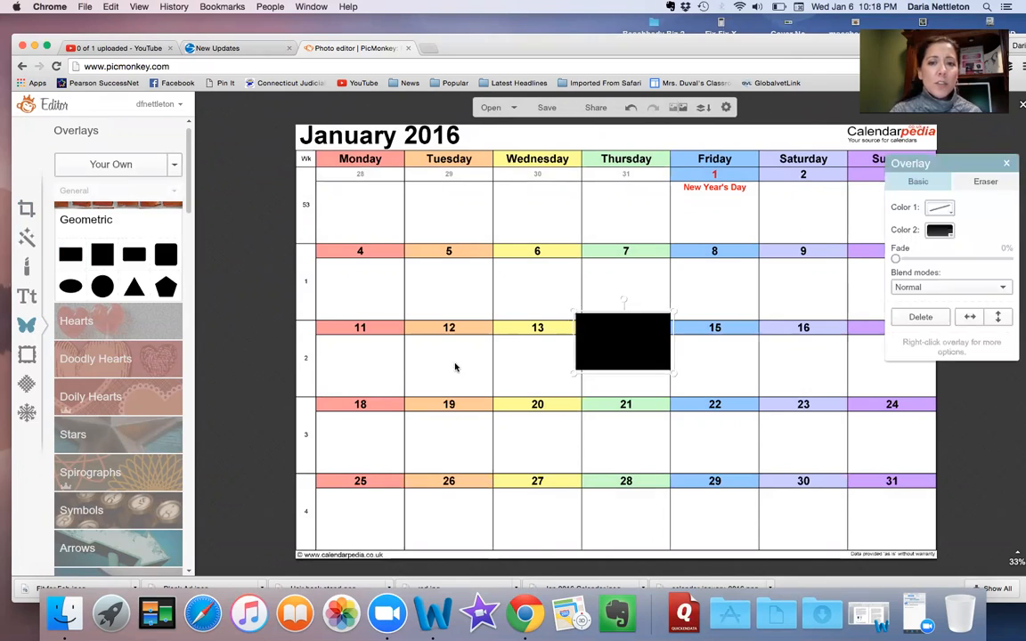
{"action": "left_click_drag", "start_coordinate": [573, 308], "coordinate": [836, 117]}
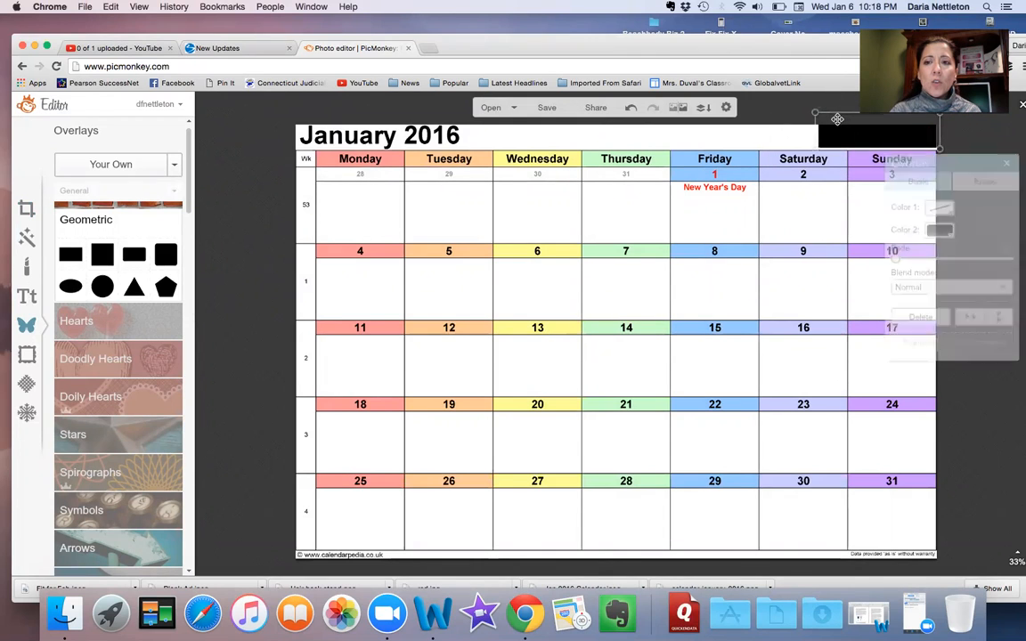
- Recolour the rectangle over the logo white by sampling the calendar's background with the eyedropper
{"action": "left_click", "coordinate": [941, 231]}
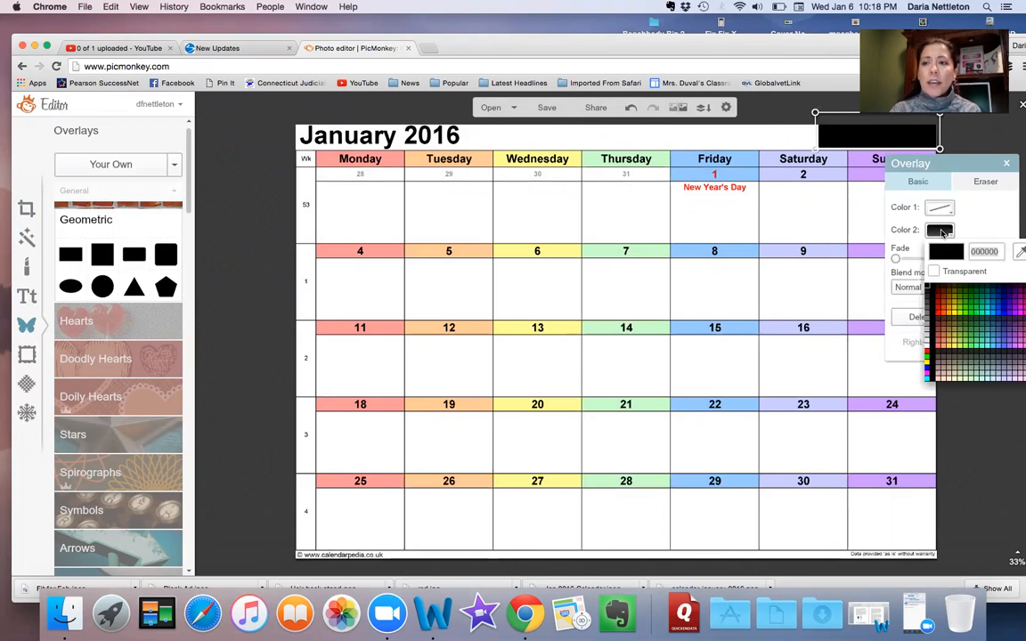
{"action": "left_click_drag", "start_coordinate": [978, 169], "coordinate": [901, 186]}
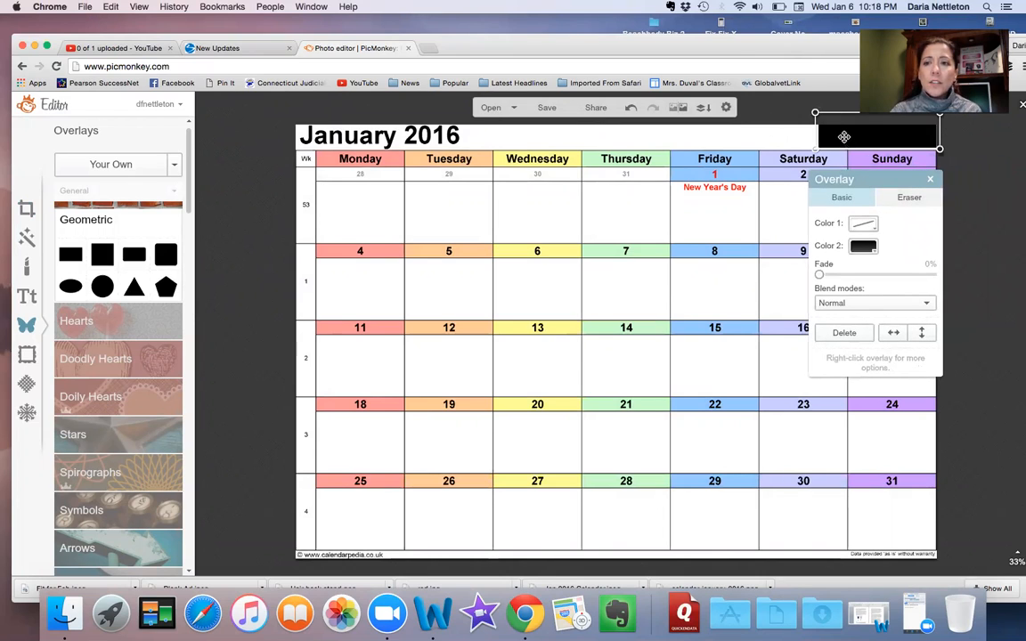
{"action": "left_click", "coordinate": [862, 247]}
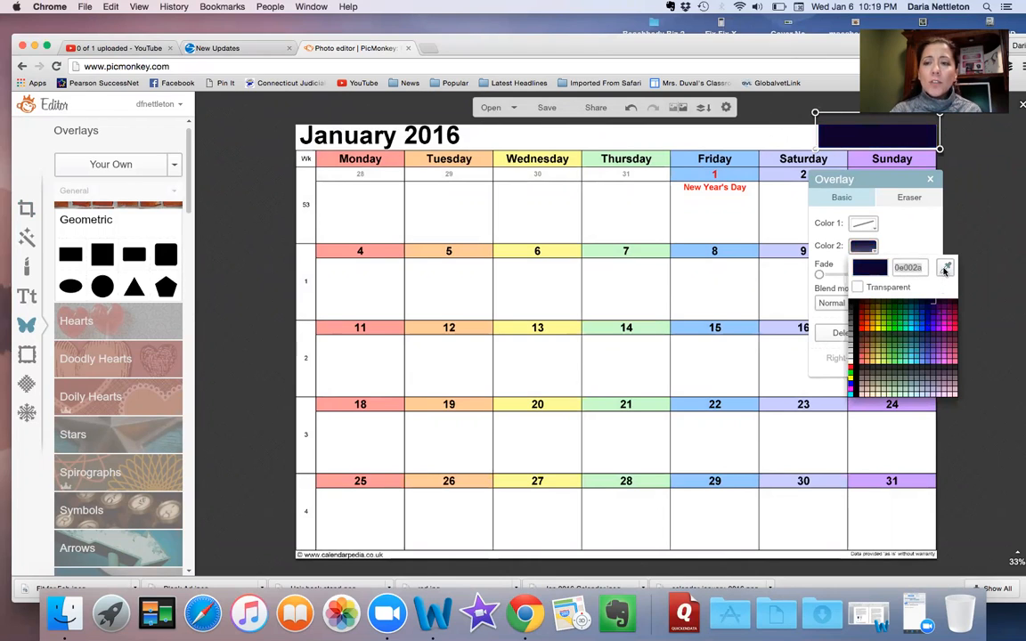
{"action": "left_click", "coordinate": [946, 268]}
{"action": "left_click", "coordinate": [921, 222]}
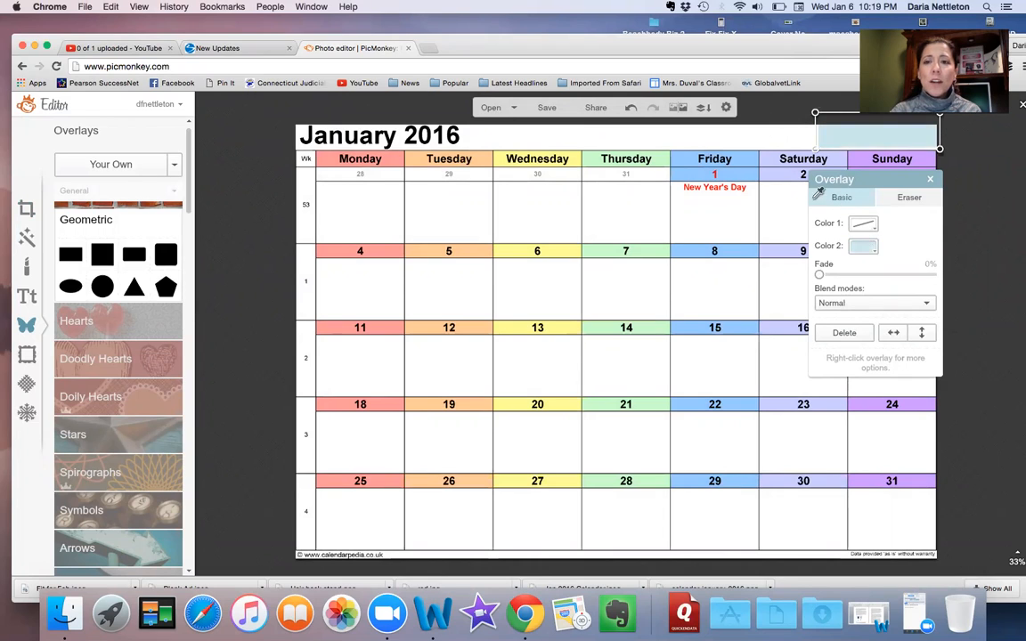
{"action": "left_click", "coordinate": [749, 160]}
{"action": "left_click", "coordinate": [642, 161]}
{"action": "left_click", "coordinate": [571, 158]}
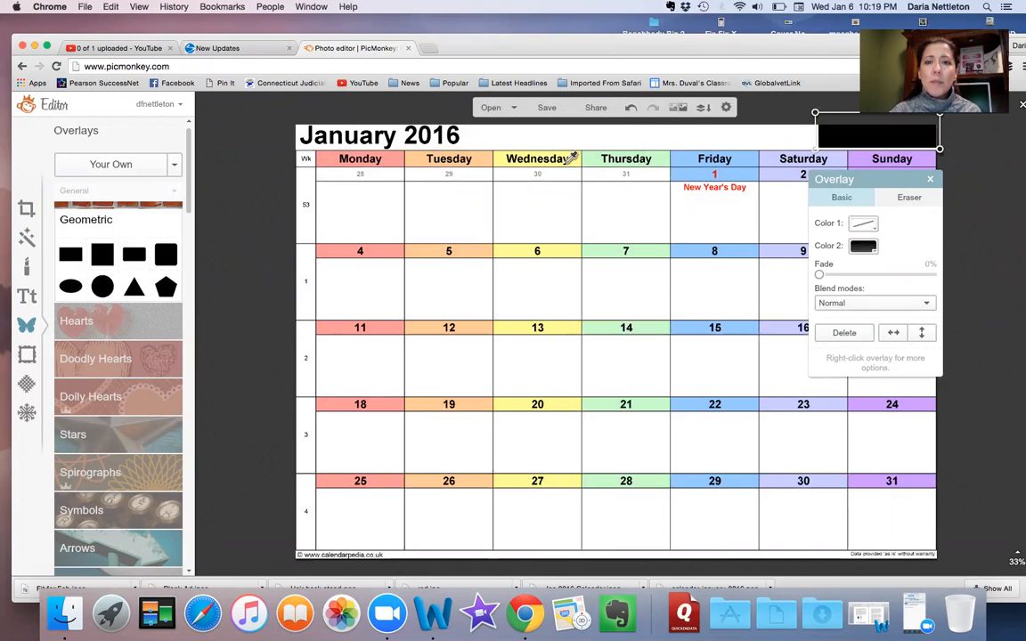
{"action": "left_click", "coordinate": [574, 154]}
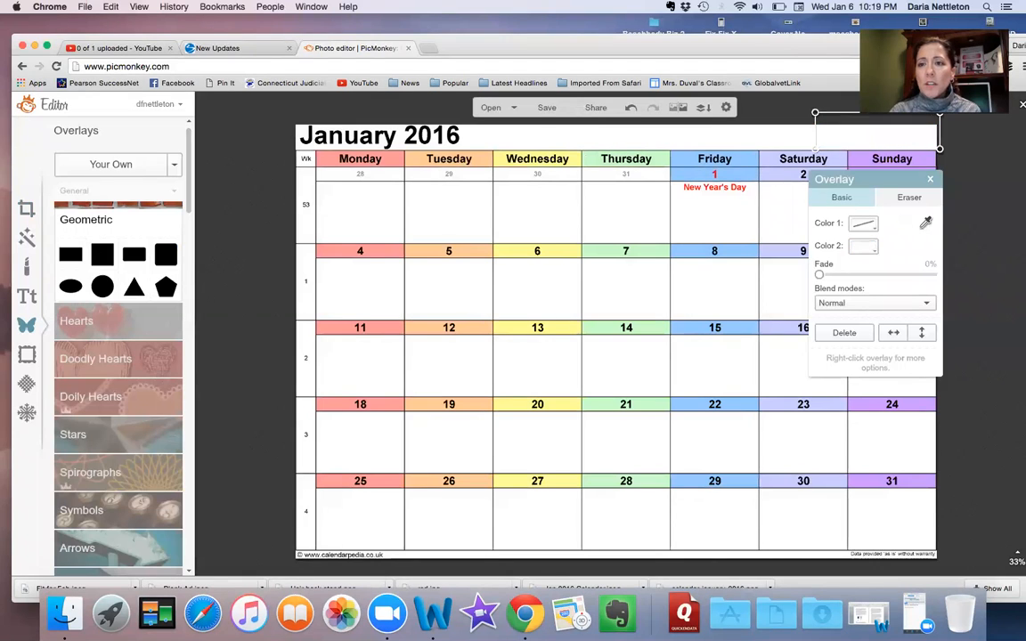
{"action": "left_click", "coordinate": [929, 181]}
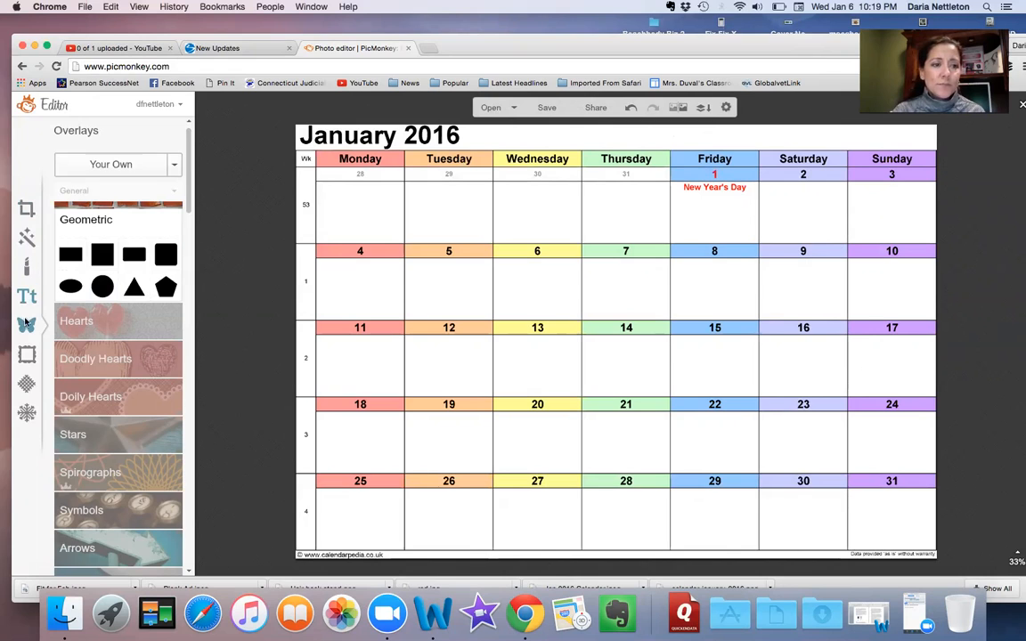
- Add the text "Team Fit Mission" in Coneria Script and place it at size 91 beside the January 2016 title
{"action": "left_click", "coordinate": [27, 298]}
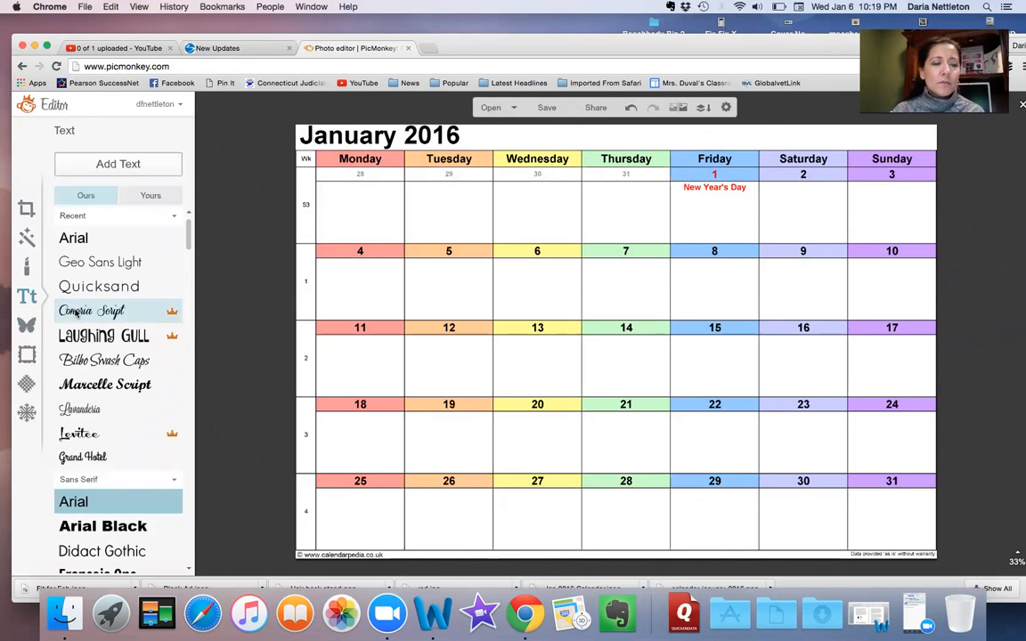
{"action": "left_click", "coordinate": [76, 312]}
{"action": "left_click", "coordinate": [130, 164]}
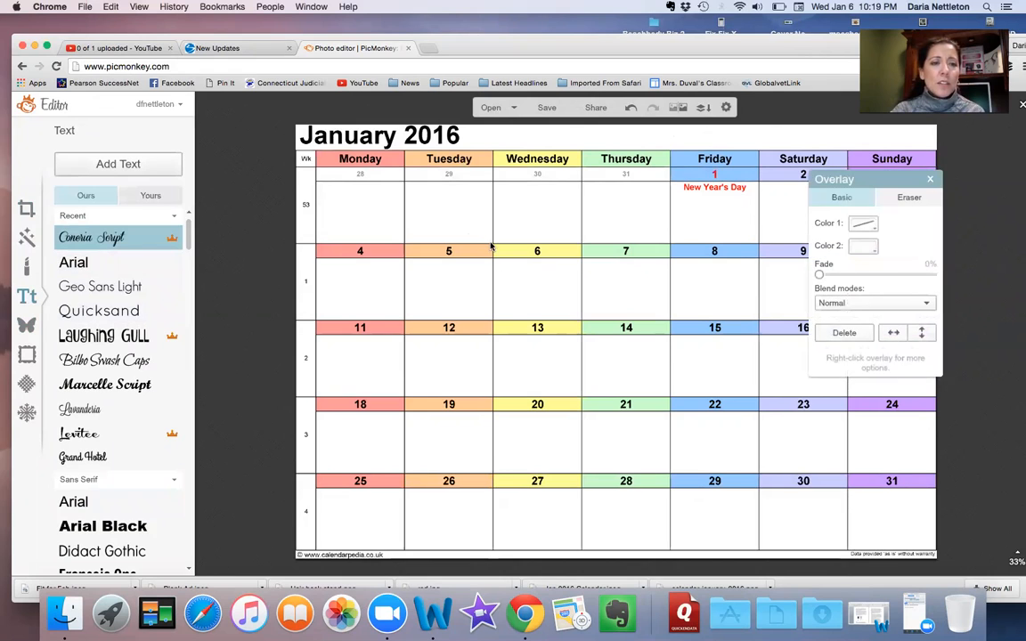
{"action": "left_click", "coordinate": [586, 335]}
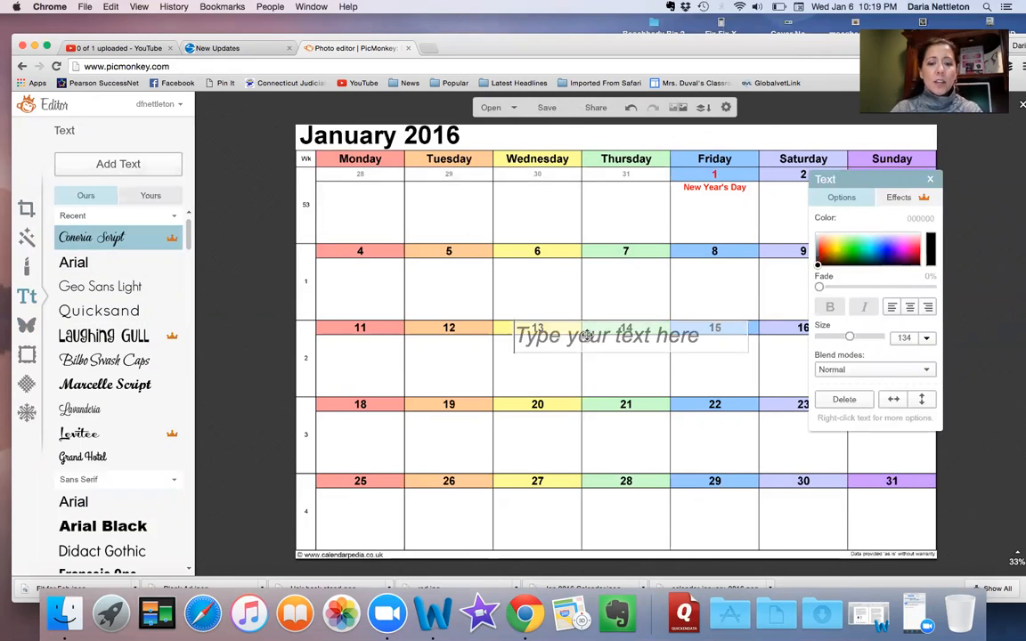
{"action": "type", "text": "Team"}
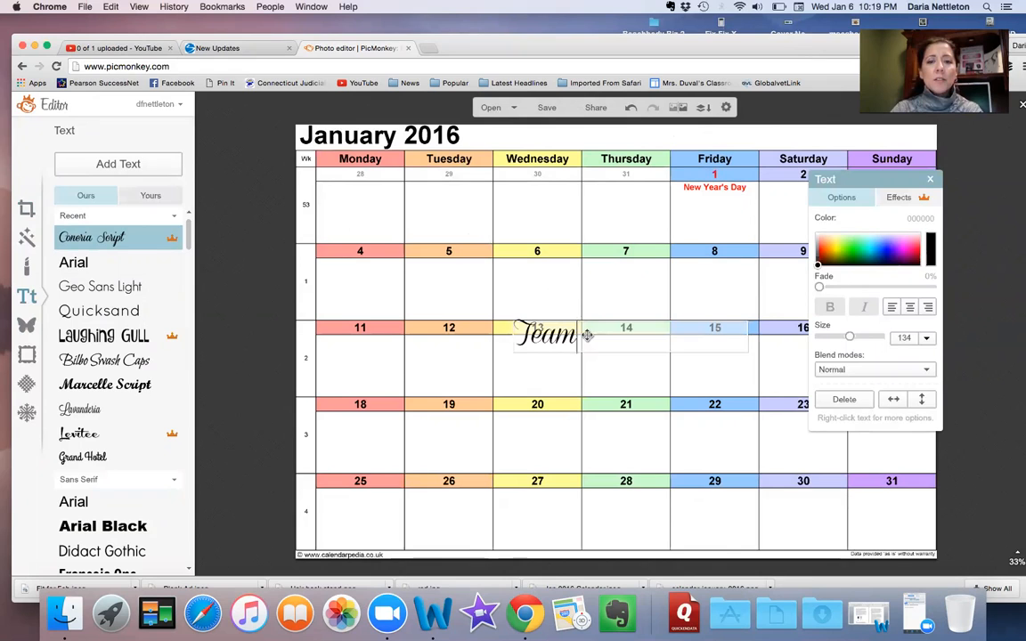
{"action": "type", "text": " Fit Mission"}
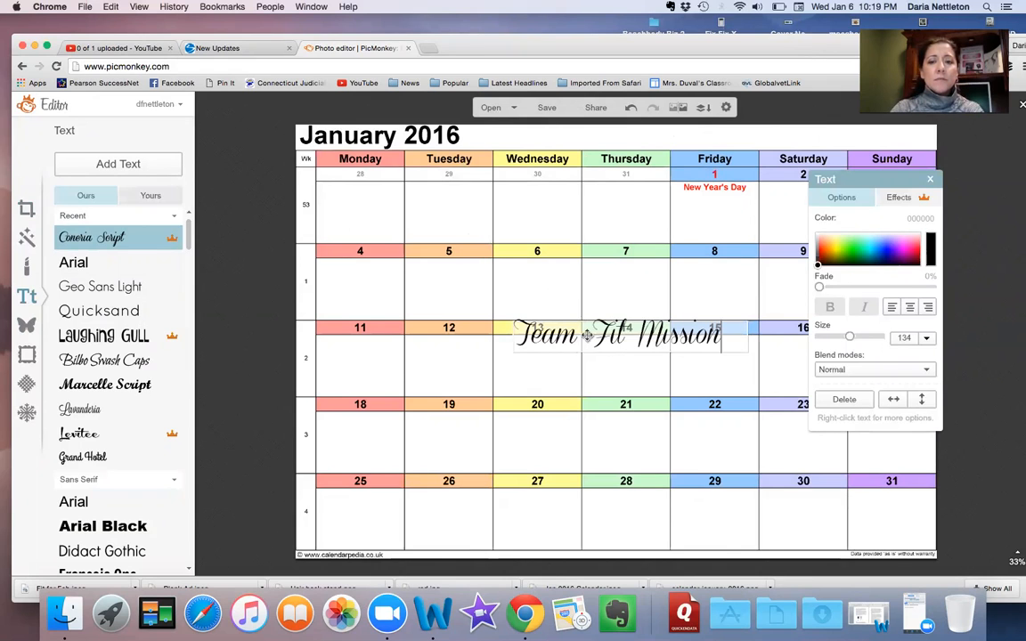
{"action": "left_click_drag", "start_coordinate": [708, 337], "coordinate": [619, 132]}
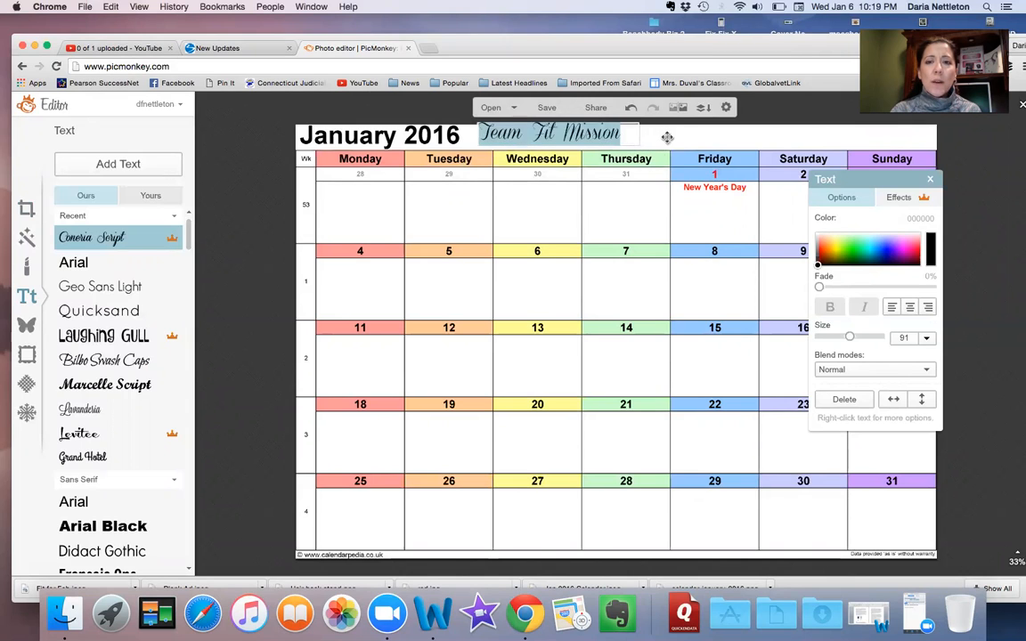
{"action": "left_click_drag", "start_coordinate": [861, 179], "coordinate": [888, 325]}
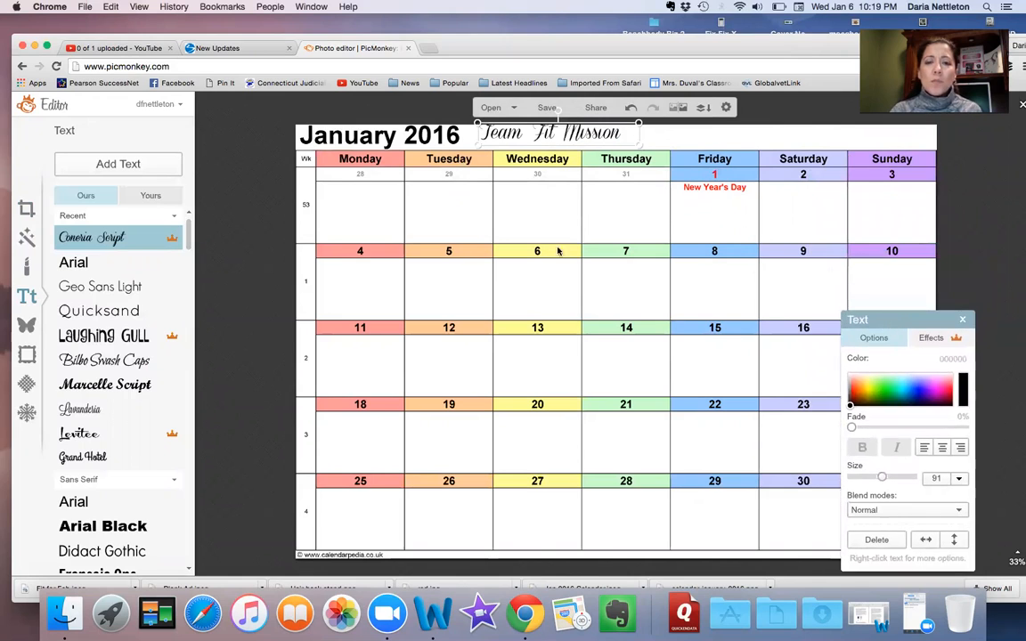
- Change the "Team Fit Mission" text to the Laughing Gull font and add a two-line text "New Year / New You" in it
{"action": "left_click", "coordinate": [30, 326]}
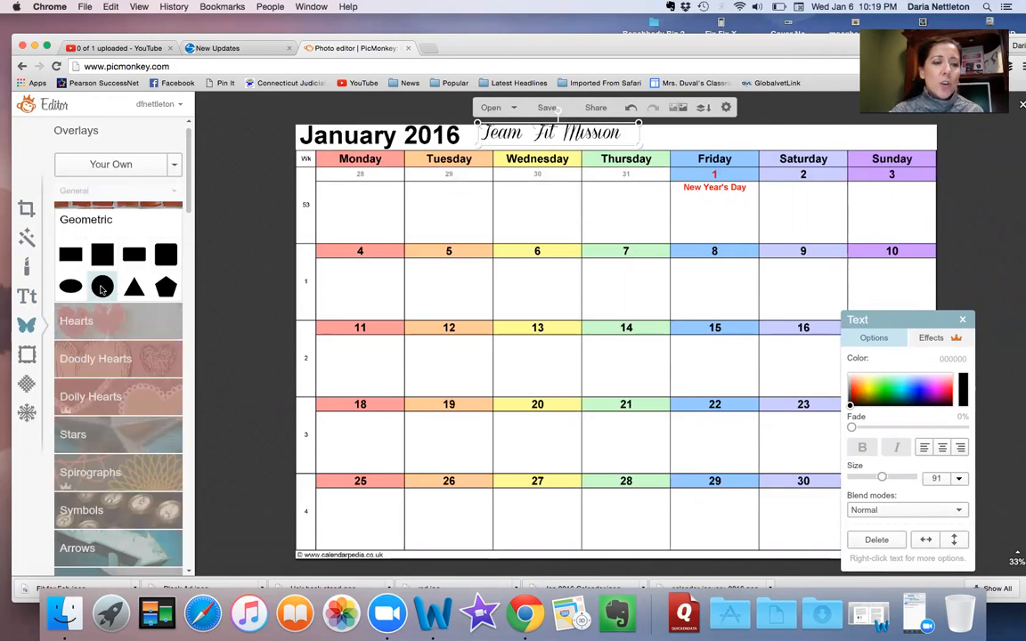
{"action": "left_click", "coordinate": [29, 300]}
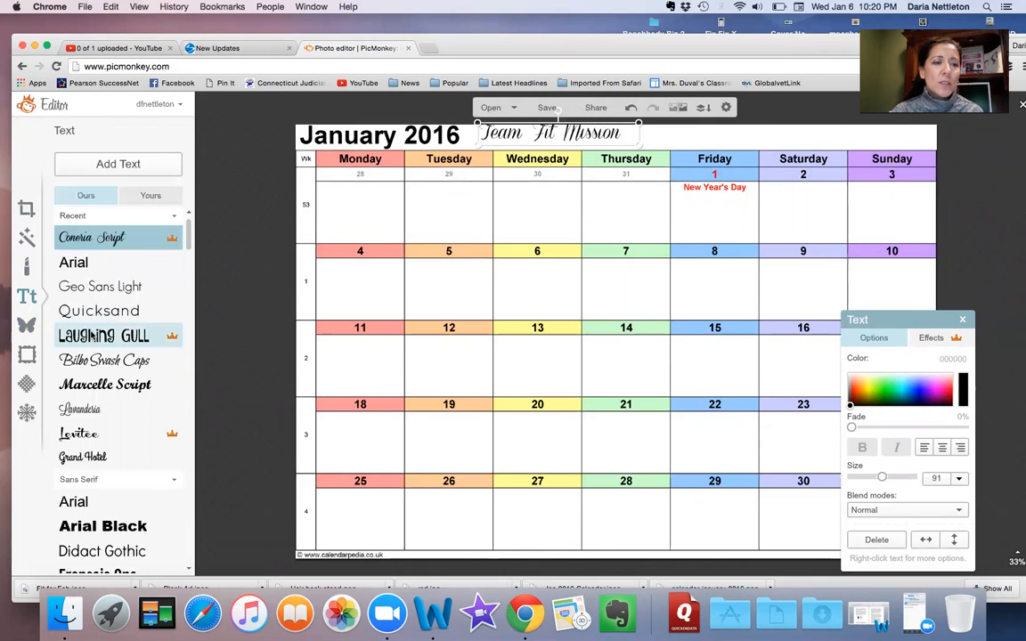
{"action": "left_click", "coordinate": [89, 335]}
{"action": "left_click", "coordinate": [115, 166]}
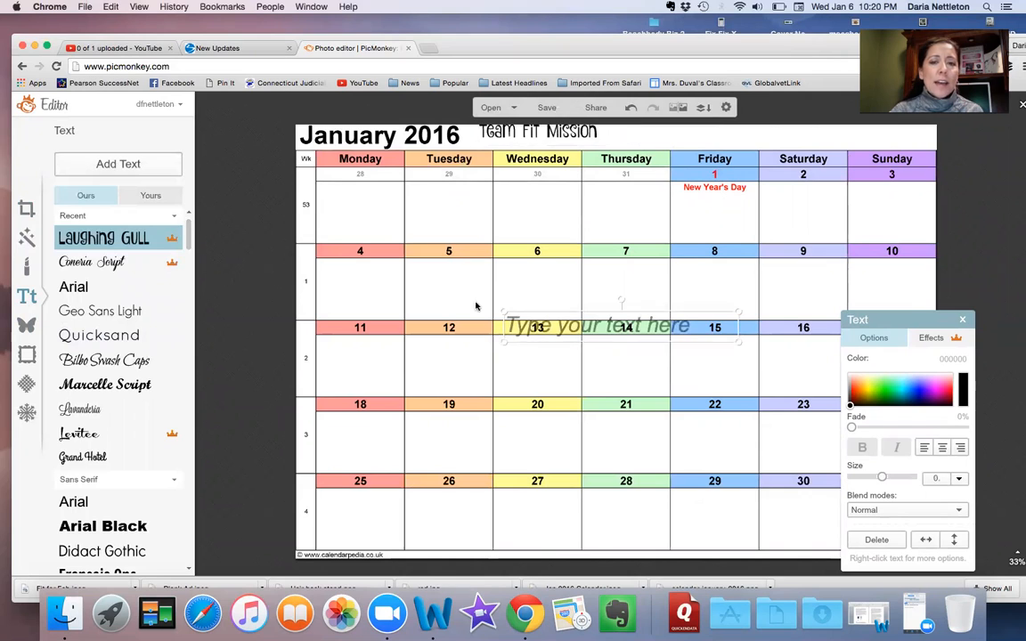
{"action": "type", "text": "New Year"}
{"action": "key", "text": "Return"}
{"action": "type", "text": "New You"}
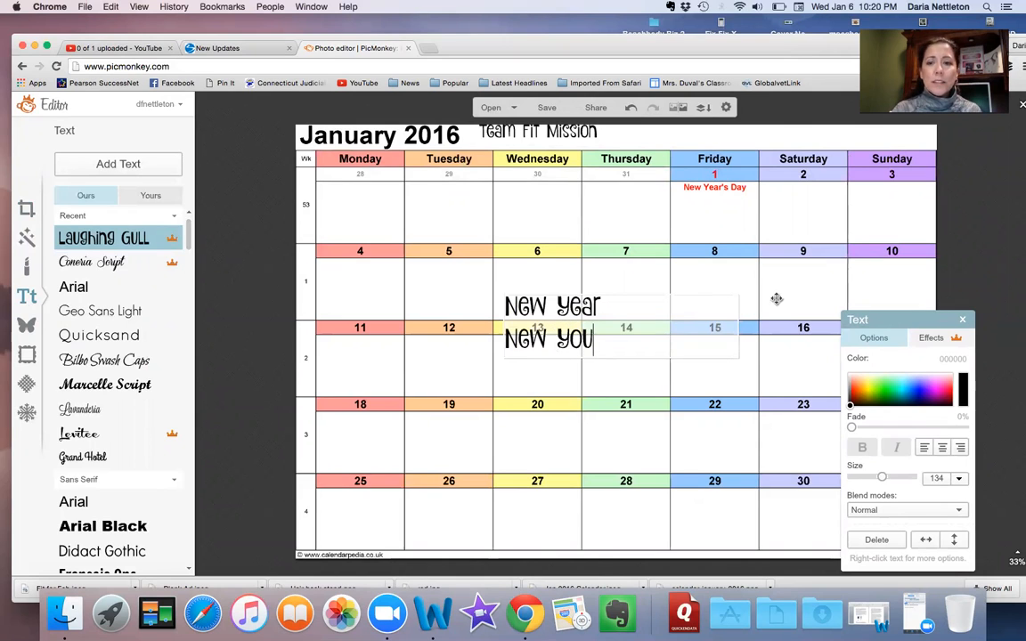
- Shrink the "New Year New You" text to size 99 and fit it into the Monday 4 cell
{"action": "left_click_drag", "start_coordinate": [736, 309], "coordinate": [605, 292]}
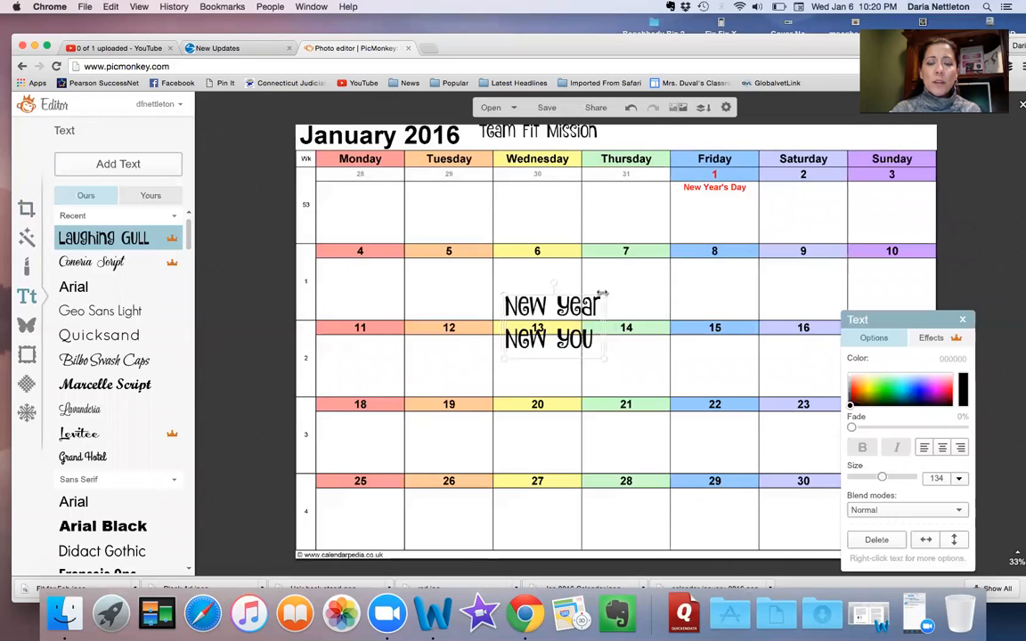
{"action": "left_click_drag", "start_coordinate": [603, 291], "coordinate": [372, 287]}
{"action": "double_click", "coordinate": [371, 286]}
{"action": "left_click", "coordinate": [424, 287]}
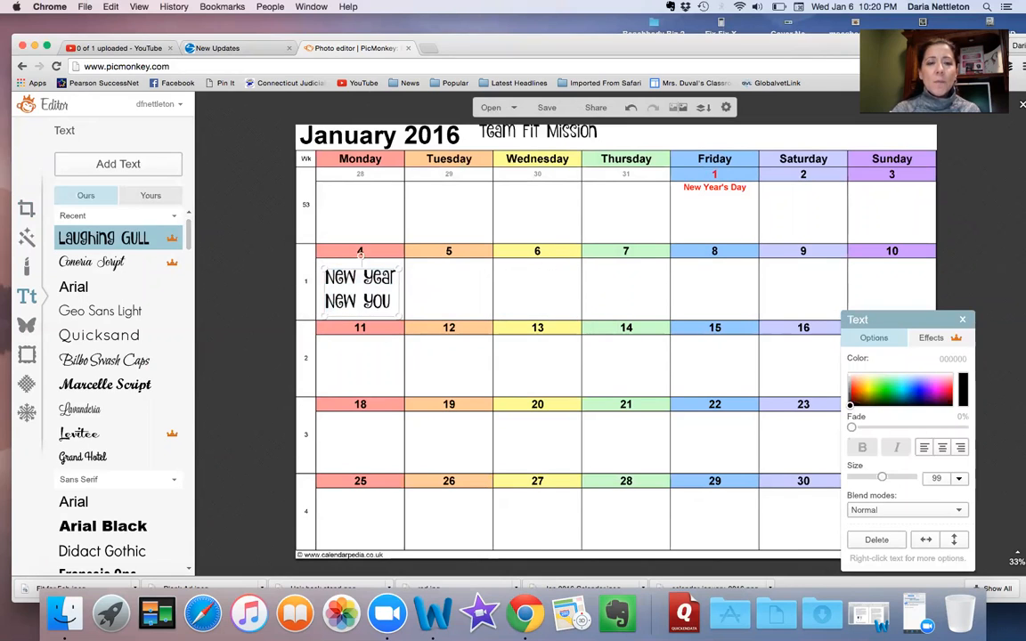
- Add the text "Feb Fit Group" and fit it on three lines at size 90 in the Monday 11 cell
{"action": "left_click", "coordinate": [107, 165]}
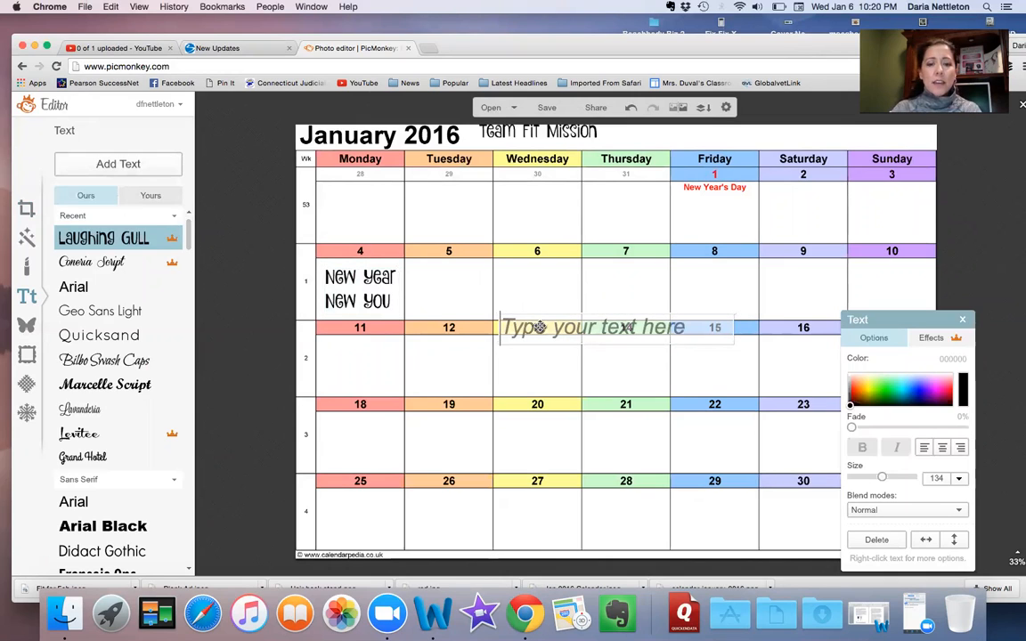
{"action": "type", "text": "Feb"}
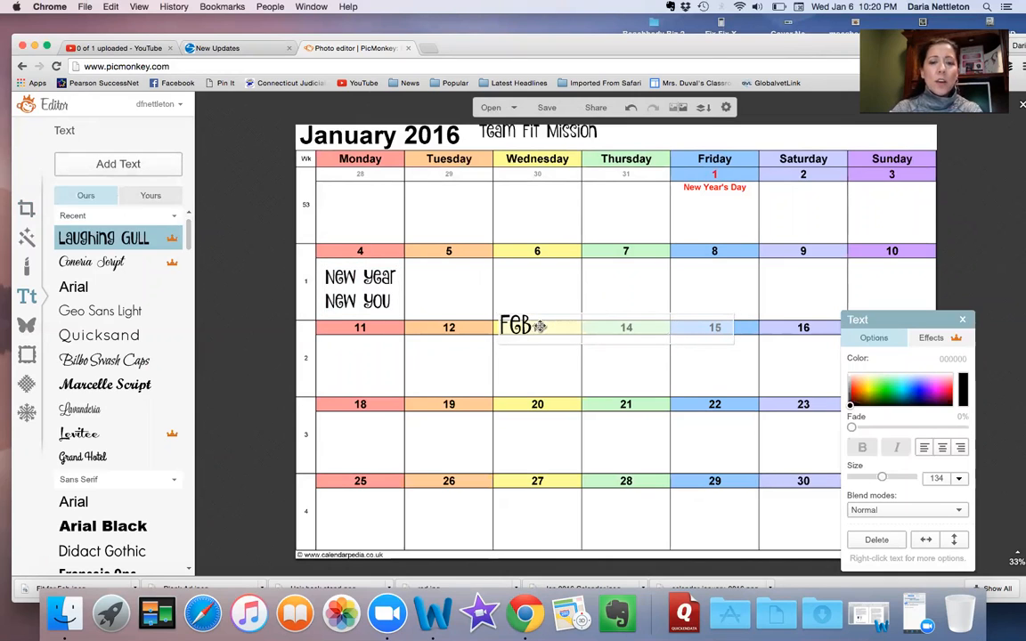
{"action": "key", "text": "Return"}
{"action": "type", "text": "Fit Group"}
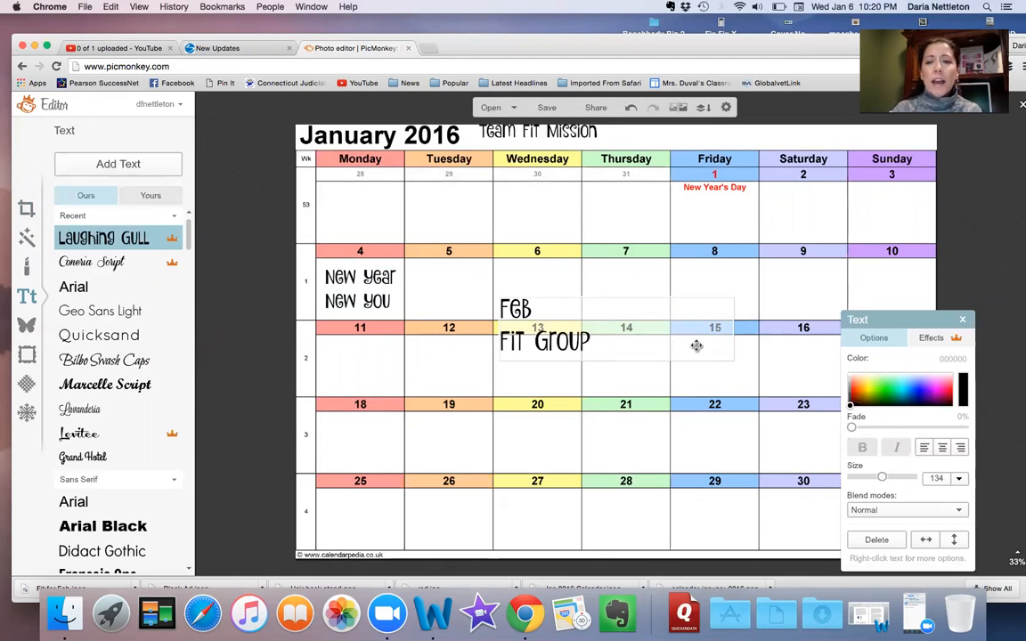
{"action": "left_click", "coordinate": [736, 319]}
{"action": "left_click_drag", "start_coordinate": [732, 312], "coordinate": [359, 352]}
{"action": "double_click", "coordinate": [359, 353]}
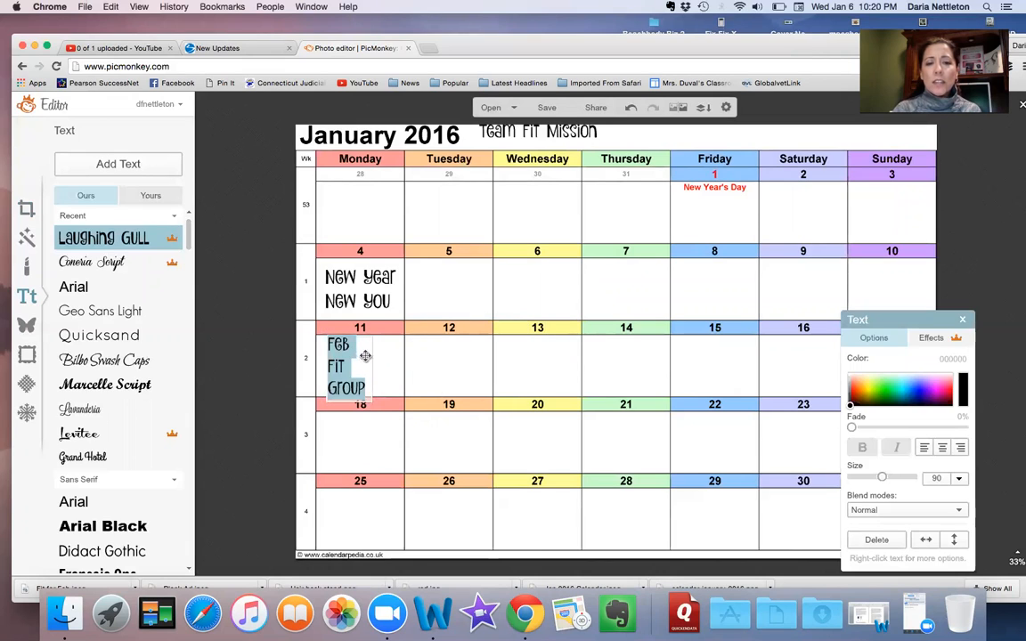
- Centre-align the "Feb Fit Group" text and move the text options clear of the calendar's middle
{"action": "left_click_drag", "start_coordinate": [926, 325], "coordinate": [691, 283]}
{"action": "left_click", "coordinate": [707, 406]}
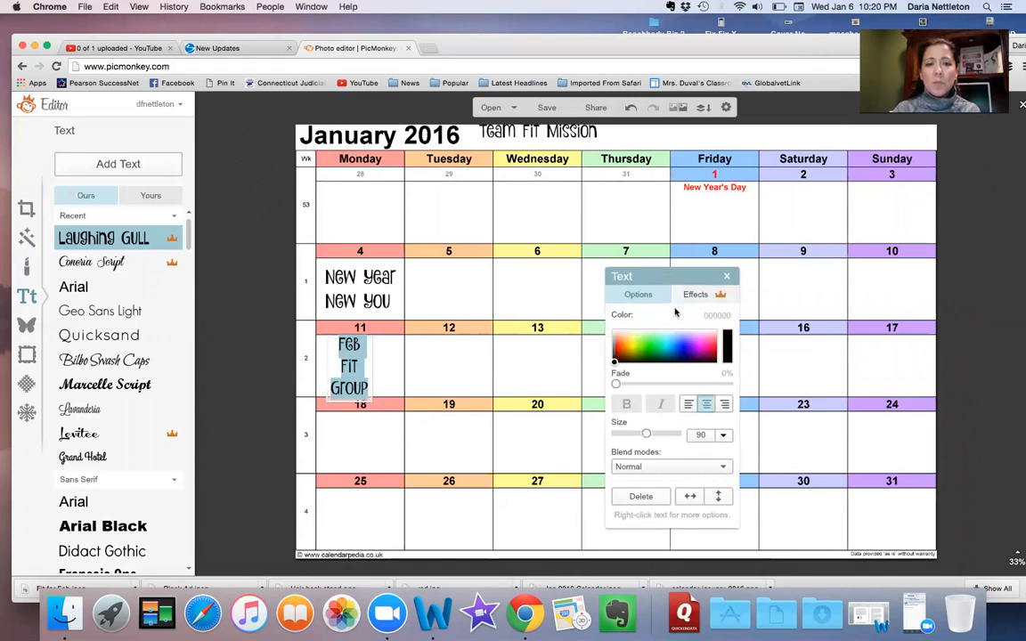
{"action": "left_click_drag", "start_coordinate": [663, 283], "coordinate": [916, 267]}
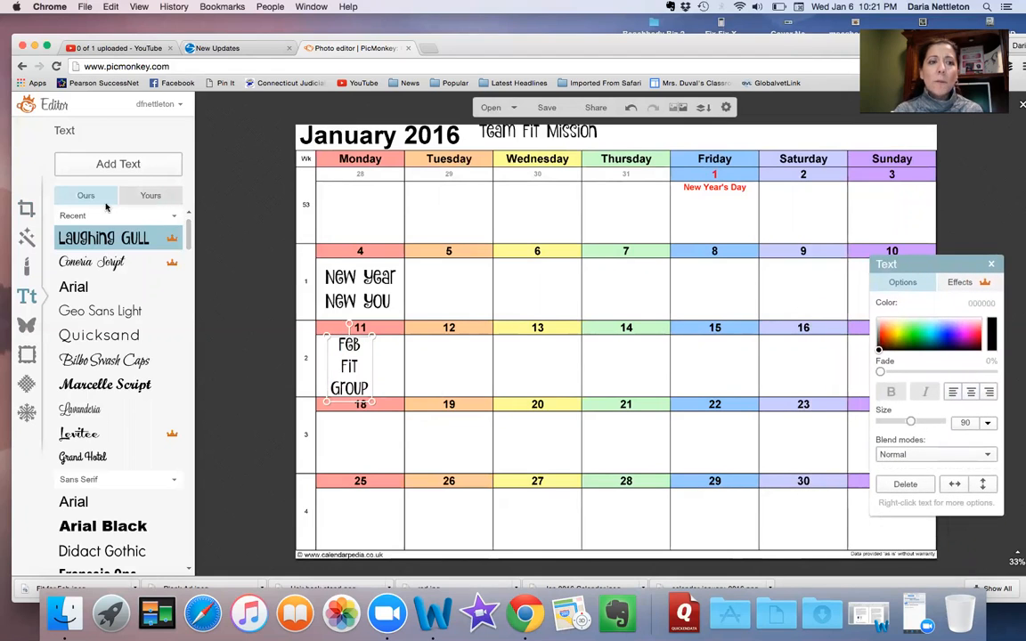
- Add a geometric rectangle overlay and stretch it into a thin bar across the January 4 to 10 week row
{"action": "left_click", "coordinate": [30, 322]}
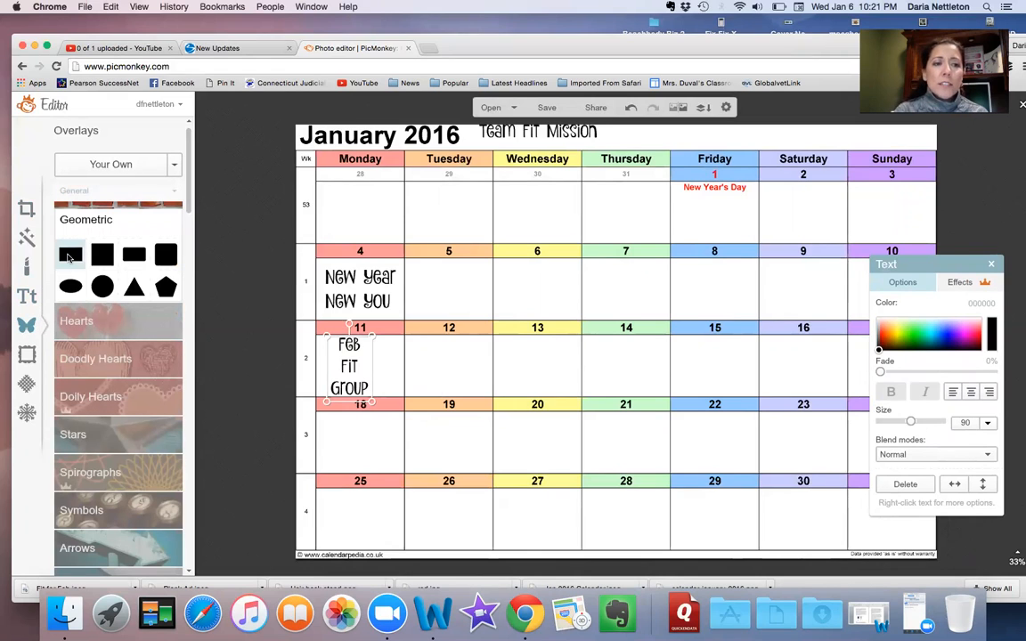
{"action": "left_click", "coordinate": [71, 255]}
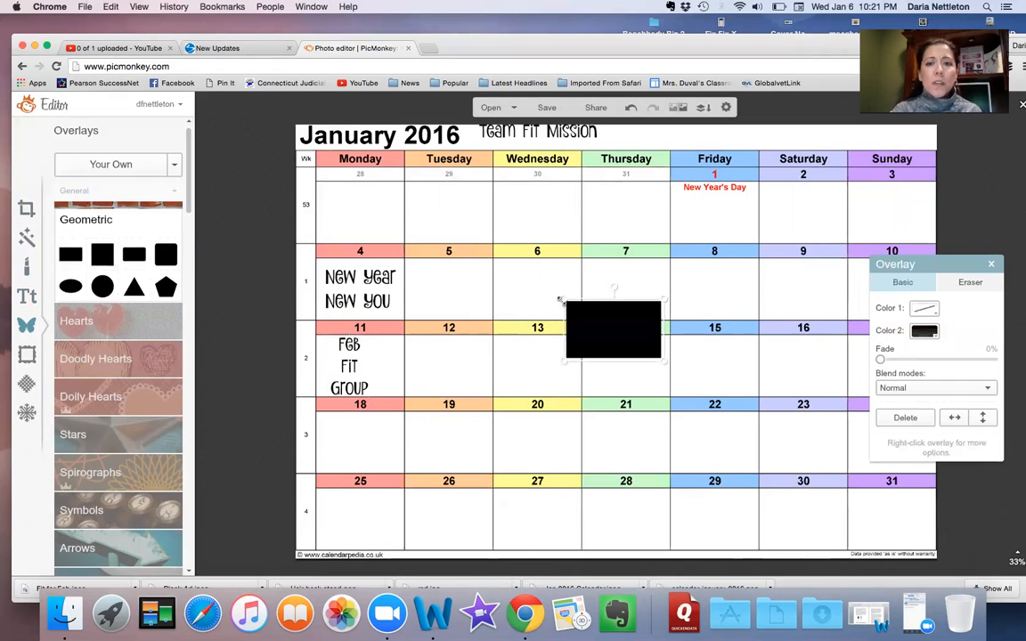
{"action": "left_click_drag", "start_coordinate": [559, 300], "coordinate": [373, 337]}
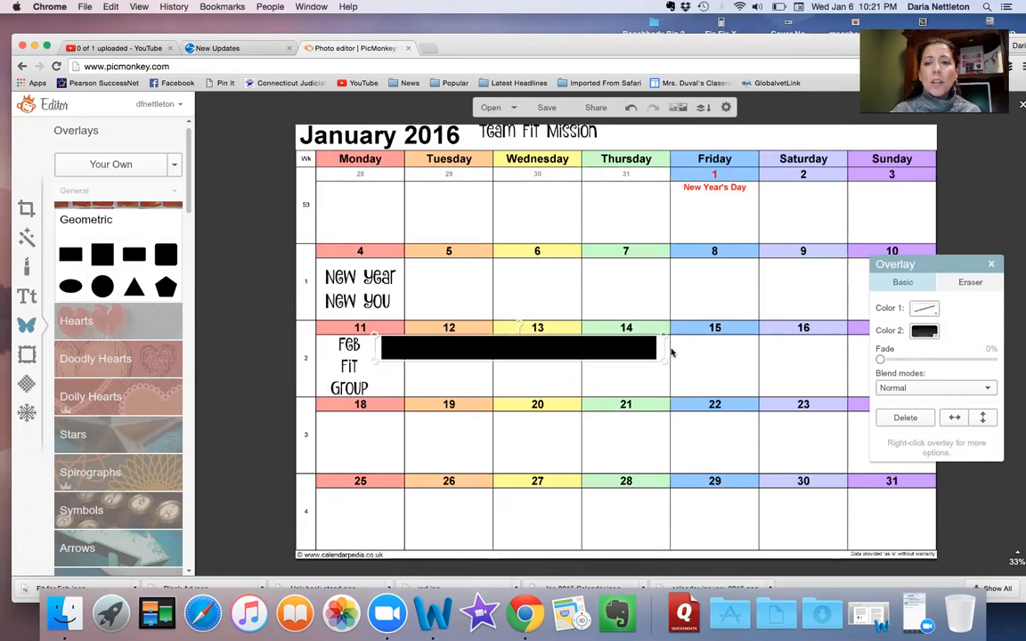
{"action": "left_click_drag", "start_coordinate": [665, 350], "coordinate": [900, 343]}
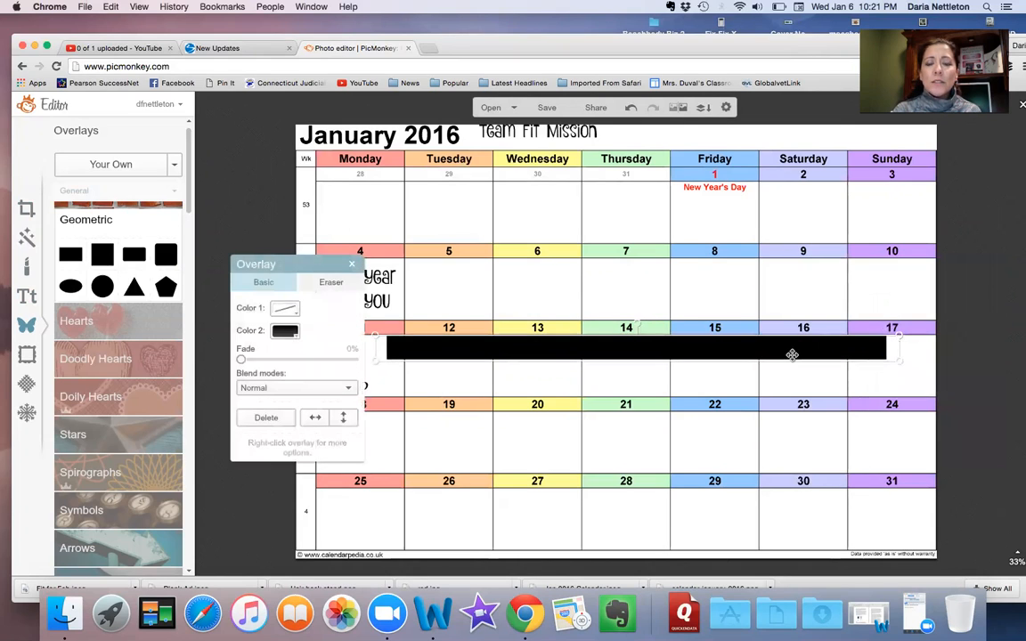
{"action": "left_click_drag", "start_coordinate": [792, 353], "coordinate": [748, 292]}
{"action": "left_click_drag", "start_coordinate": [854, 288], "coordinate": [901, 287]}
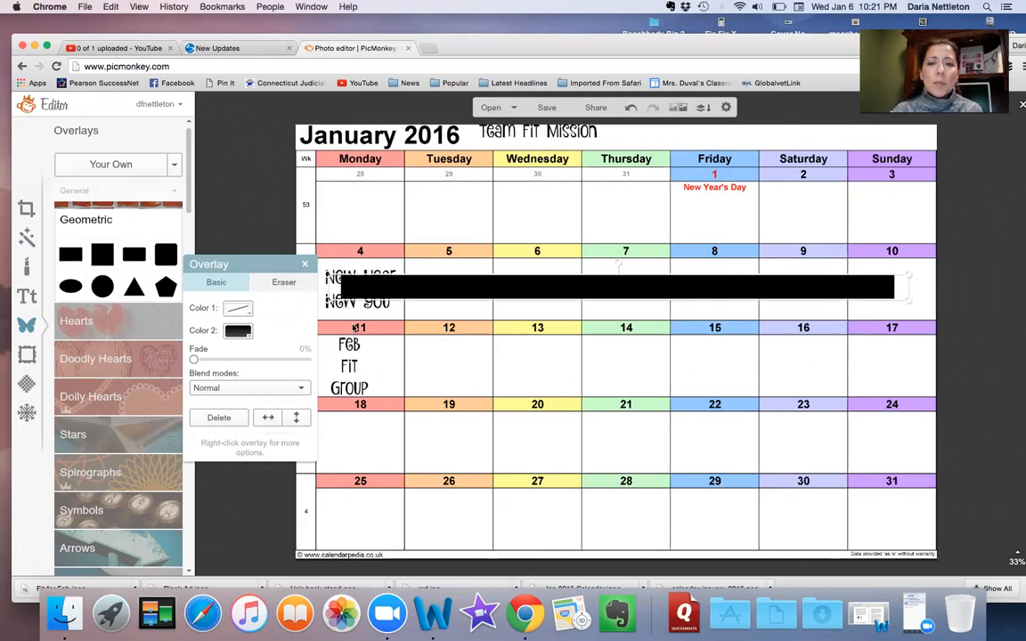
- Colour the bar overlay turquoise and send it to the back behind the "New Year New You" text
{"action": "left_click", "coordinate": [237, 332]}
{"action": "left_click", "coordinate": [255, 413]}
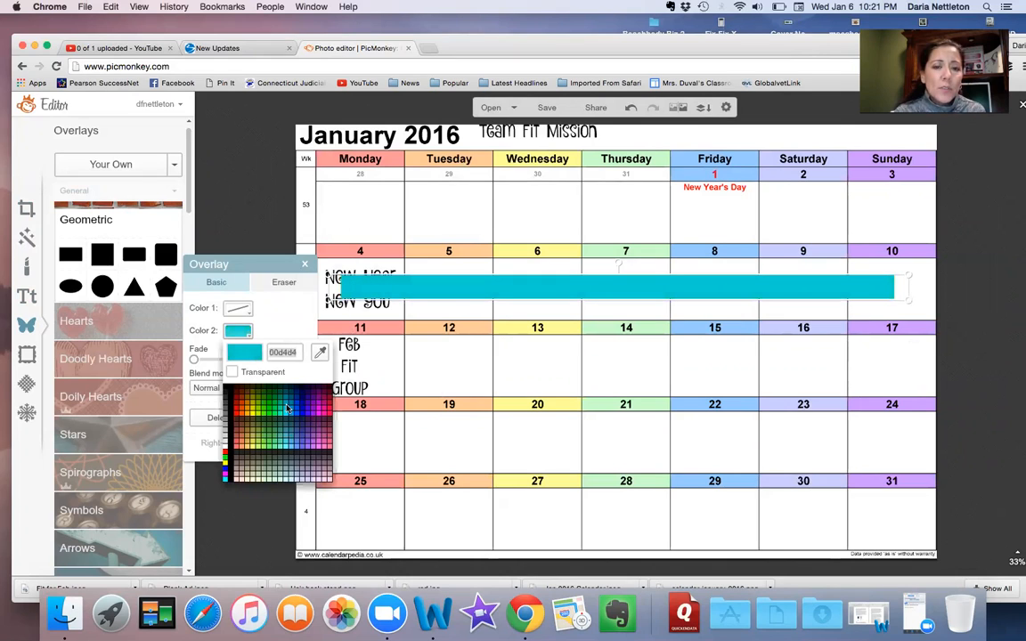
{"action": "left_click", "coordinate": [287, 408]}
{"action": "left_click", "coordinate": [549, 259]}
{"action": "right_click", "coordinate": [551, 294]}
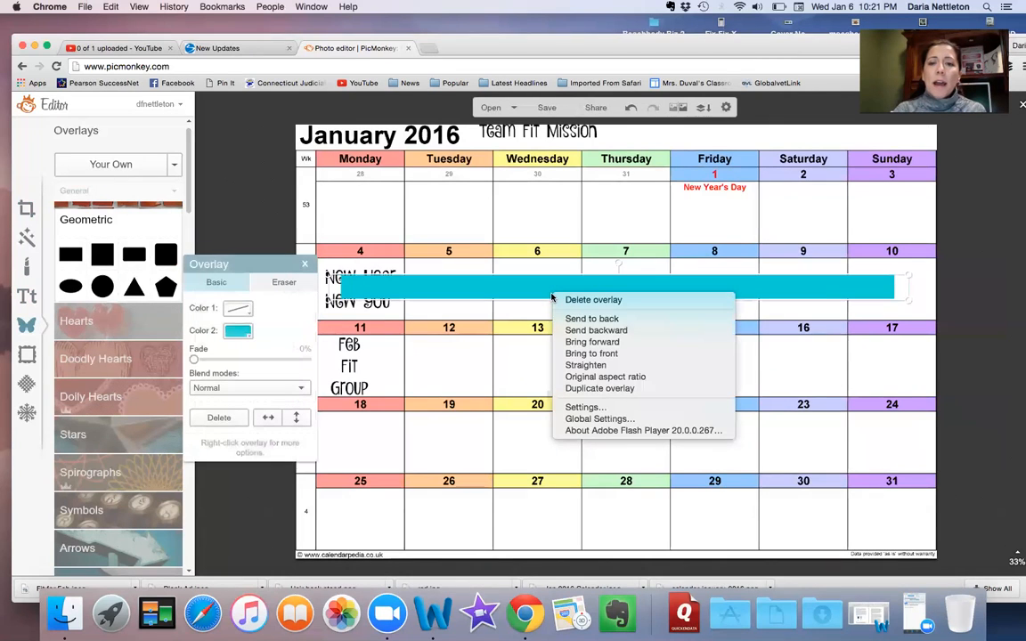
{"action": "left_click", "coordinate": [583, 318]}
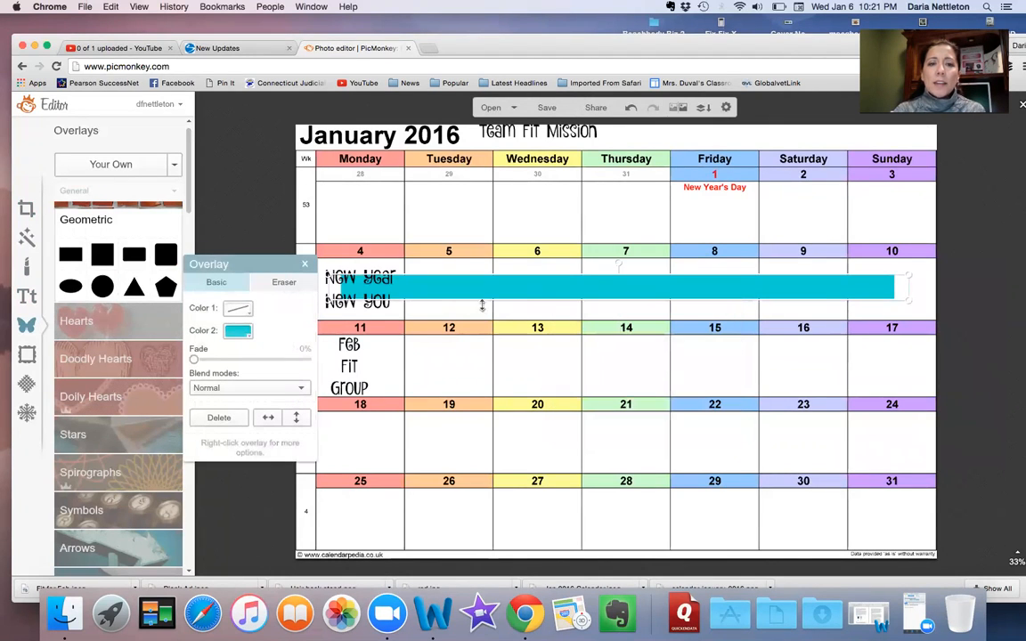
{"action": "left_click", "coordinate": [414, 313]}
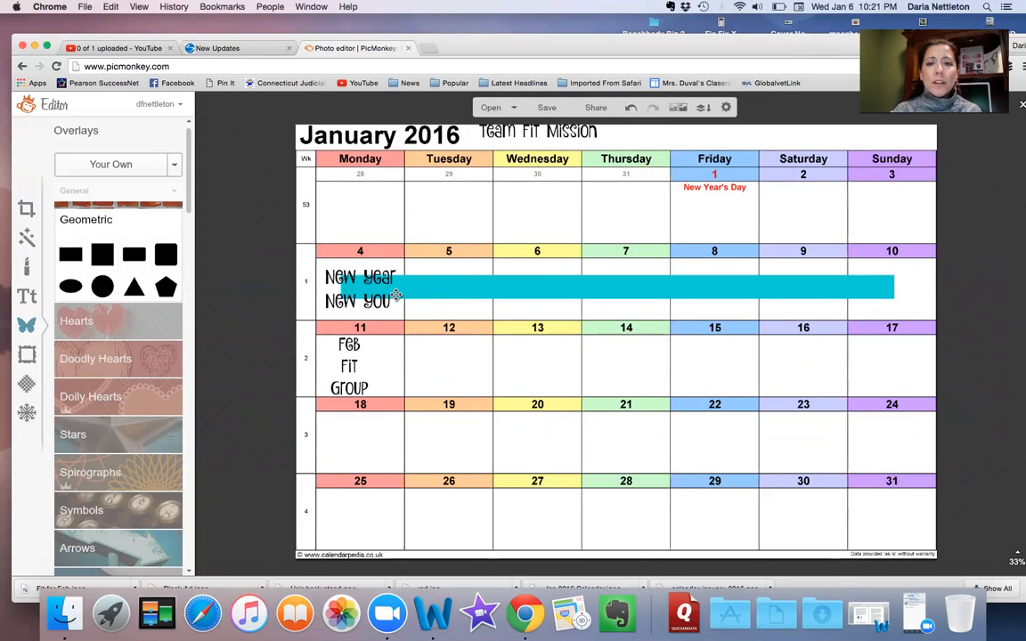
- Add a new text reading "Week 1: CG Week 3 Posts" in the Geo Sans Light font
{"action": "left_click", "coordinate": [28, 295]}
{"action": "left_click", "coordinate": [98, 310]}
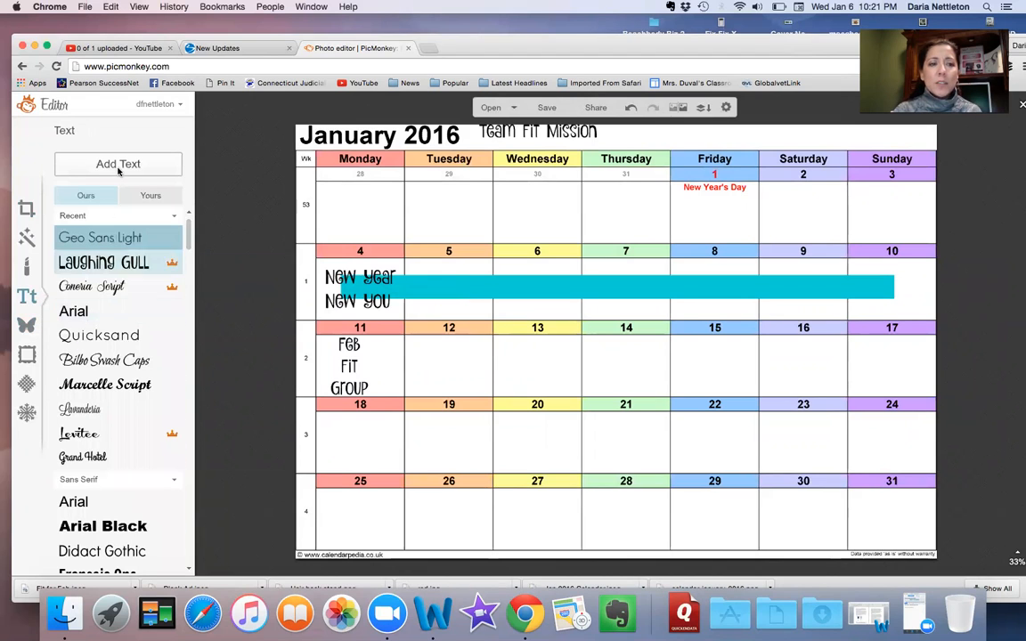
{"action": "left_click", "coordinate": [119, 166]}
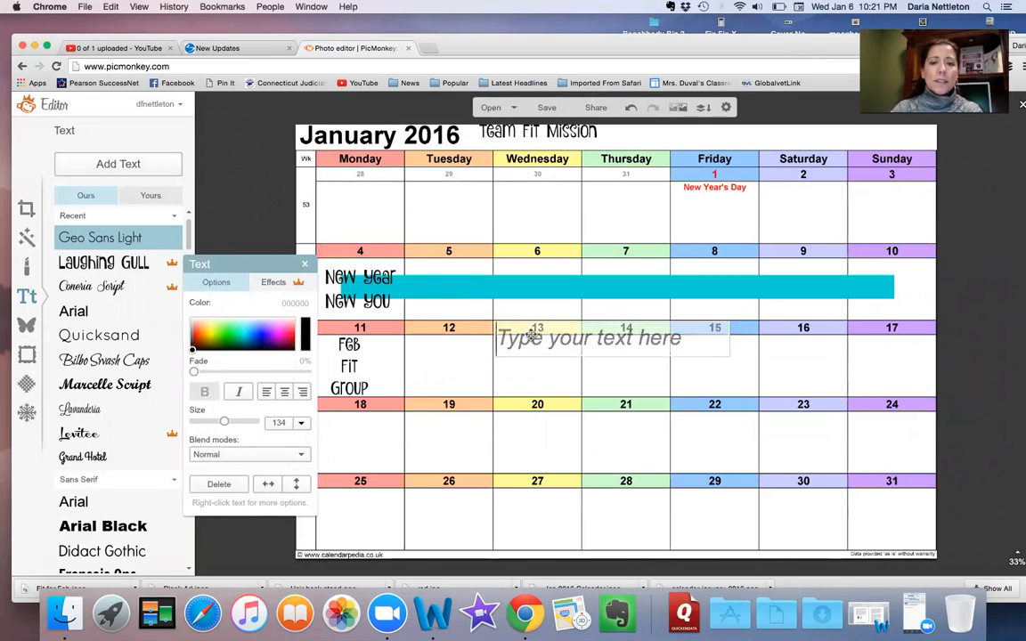
{"action": "type", "text": "Week 1: CG"}
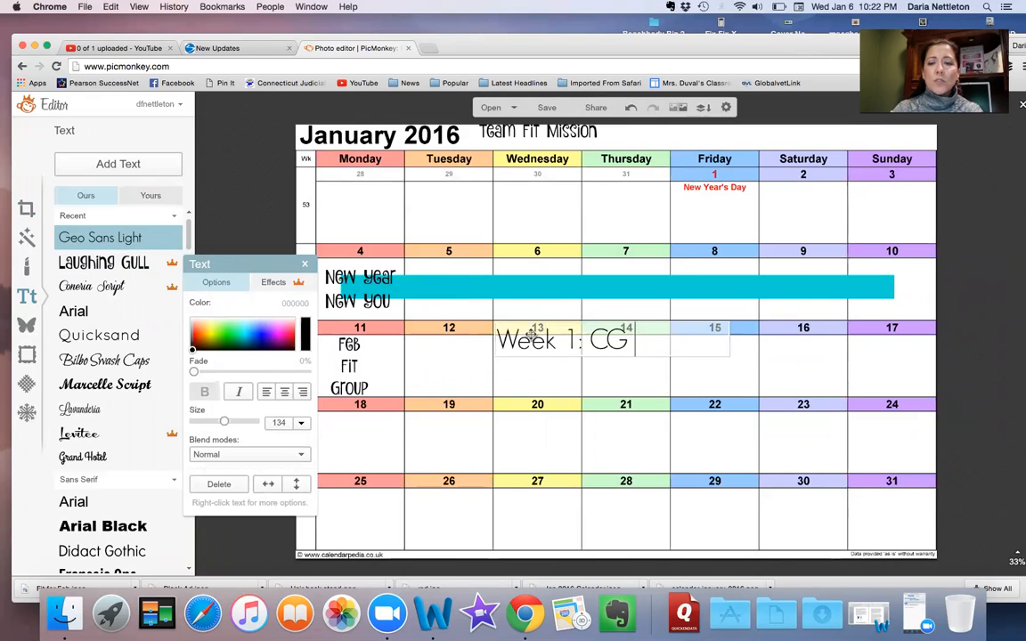
{"action": "type", "text": " Ad"}
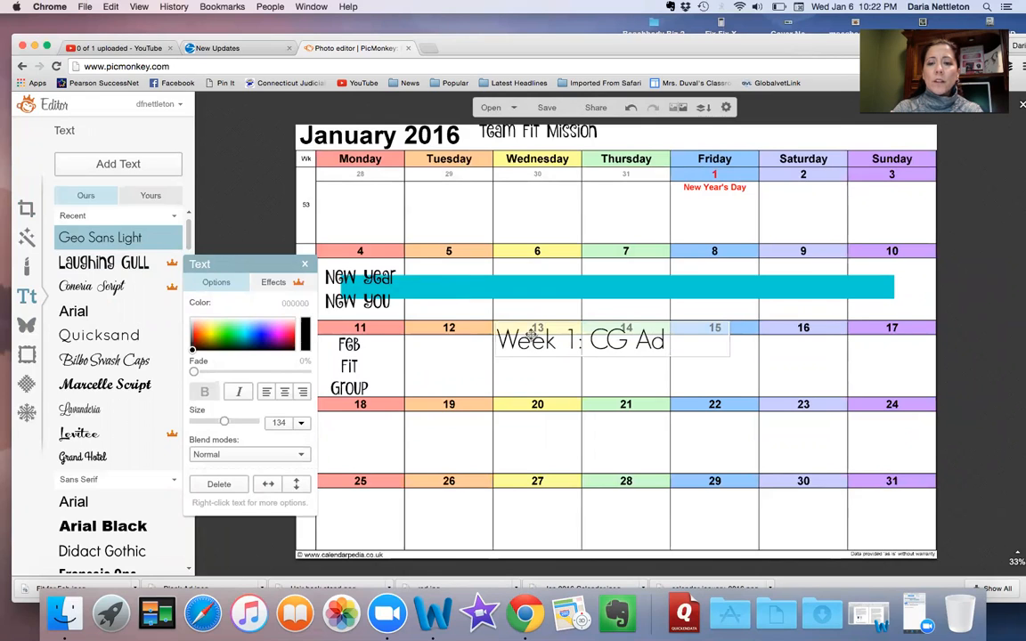
{"action": "key", "text": "BackSpace"}
{"action": "type", "text": "Post"}
{"action": "key", "text": "BackSpace"}
{"action": "key", "text": "BackSpace"}
{"action": "key", "text": "BackSpace"}
{"action": "type", "text": "Week "}
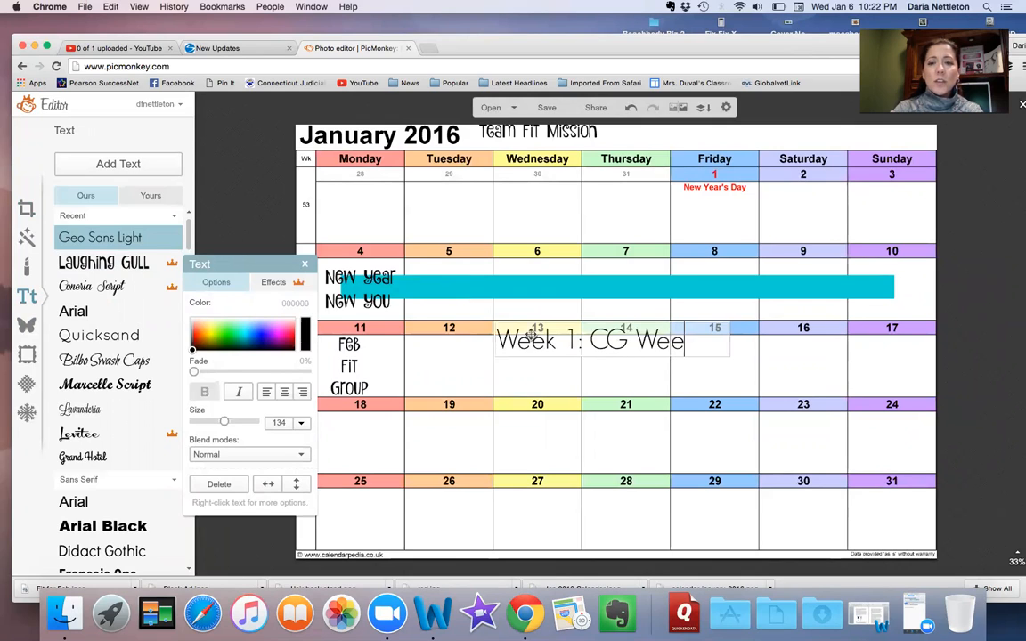
{"action": "type", "text": "3 Posts"}
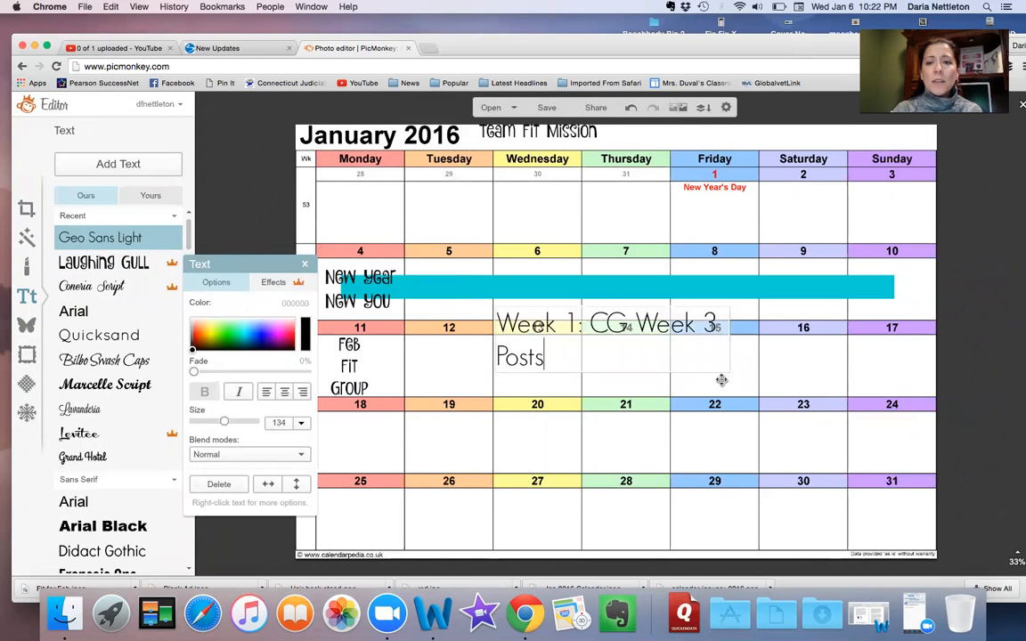
- Widen the "Week 1: CG Week 3 Posts" text to one line, shrink it to size 93 and place it on the turquoise bar
{"action": "left_click", "coordinate": [755, 379]}
{"action": "left_click_drag", "start_coordinate": [730, 351], "coordinate": [827, 334]}
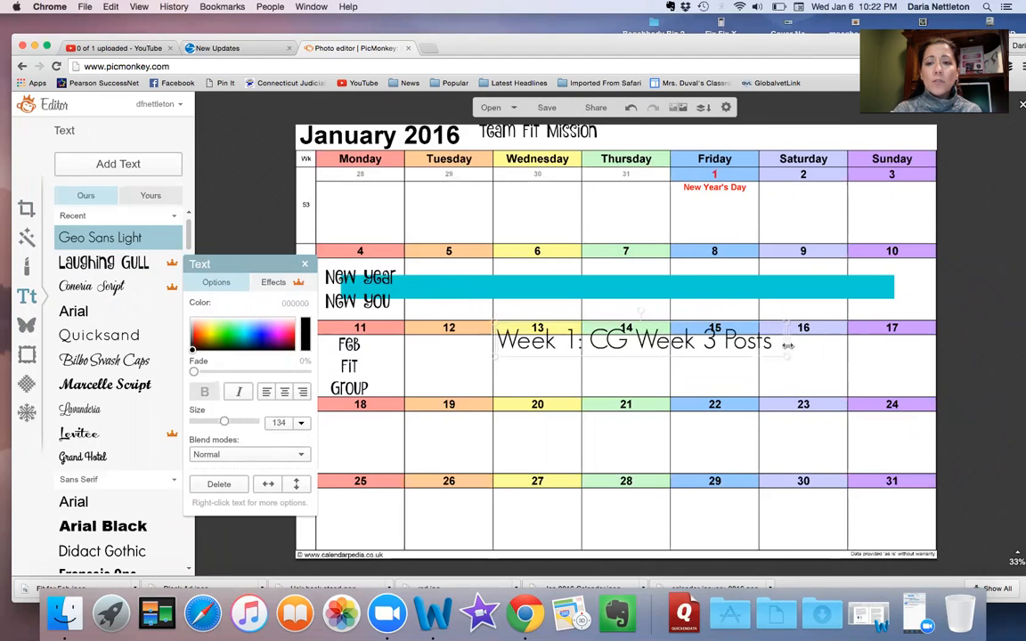
{"action": "left_click_drag", "start_coordinate": [785, 321], "coordinate": [685, 290]}
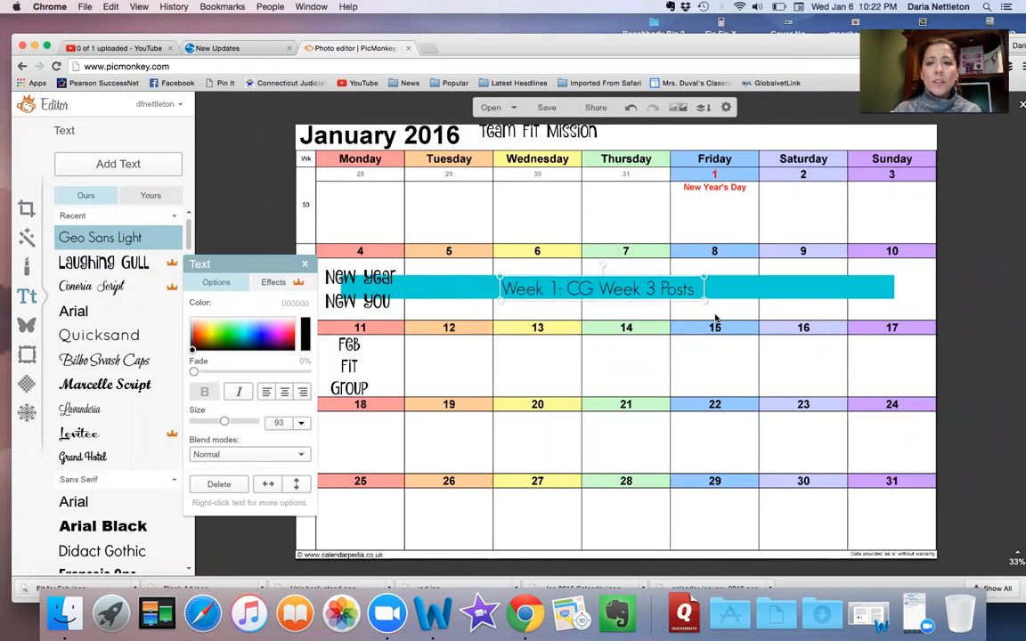
{"action": "left_click", "coordinate": [557, 341]}
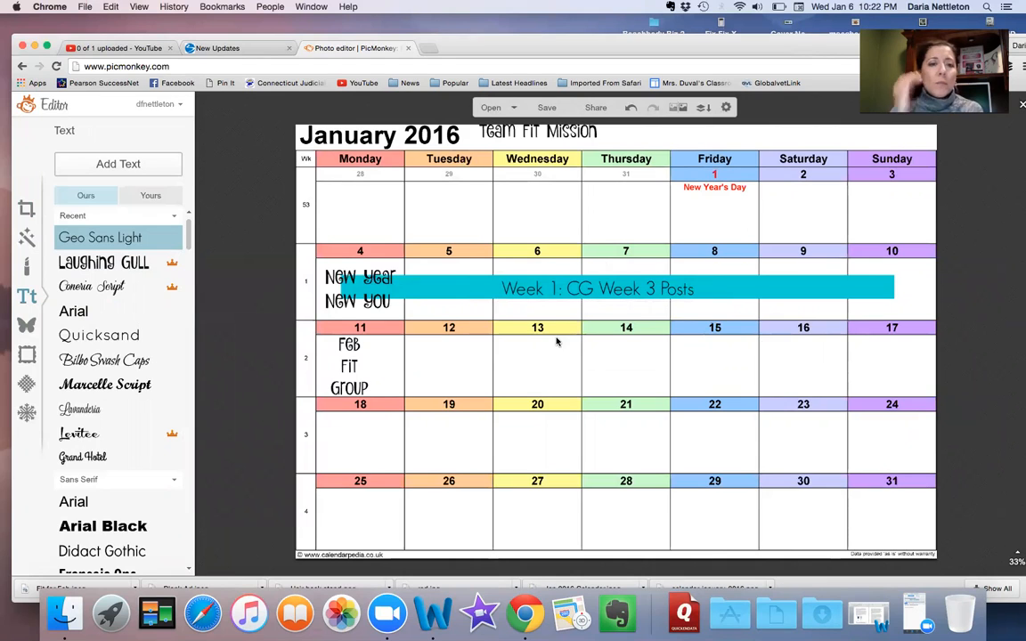
- Add a geometric circle overlay and size it to fill the Monday 4 cell over the "New Year New You" text
{"action": "left_click", "coordinate": [27, 328]}
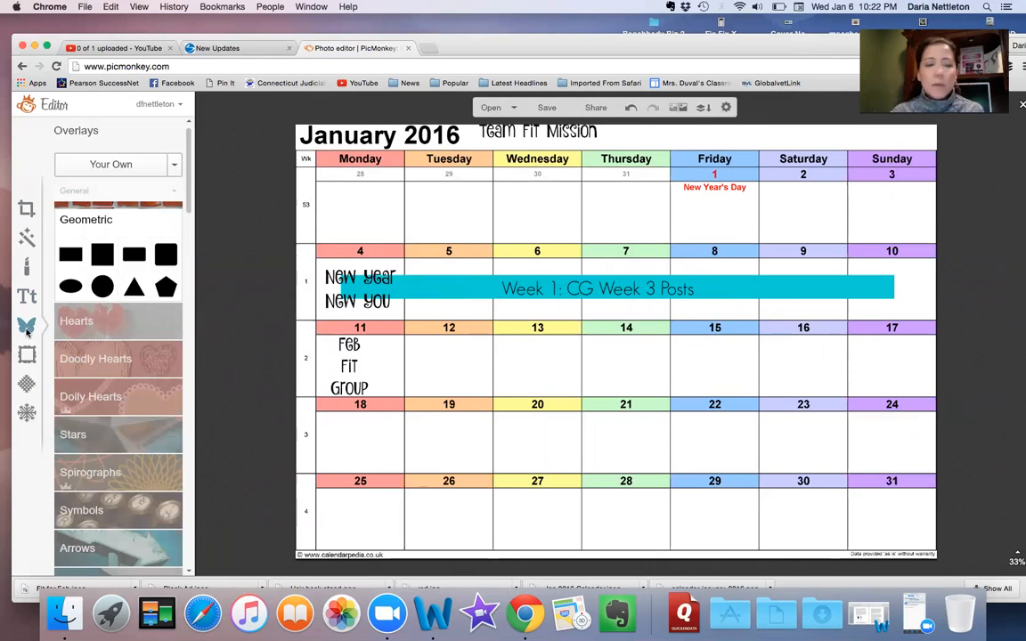
{"action": "left_click", "coordinate": [102, 286]}
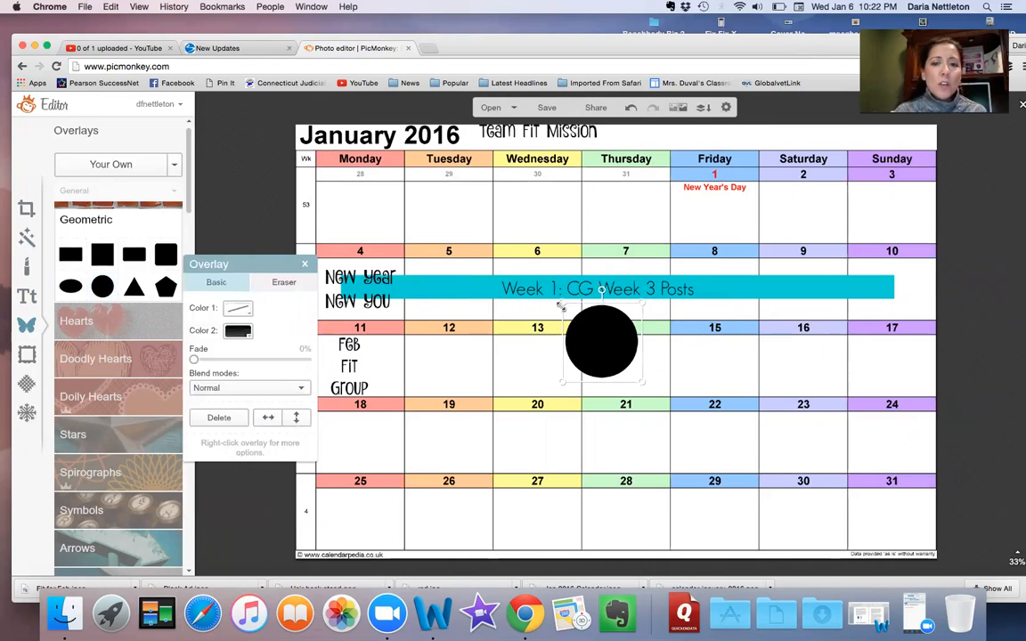
{"action": "mouse_move", "coordinate": [561, 306]}
{"action": "left_mouse_down"}
{"action": "mouse_move", "coordinate": [577, 318]}
{"action": "mouse_move", "coordinate": [562, 312]}
{"action": "left_mouse_up"}
{"action": "left_click_drag", "start_coordinate": [268, 265], "coordinate": [110, 390]}
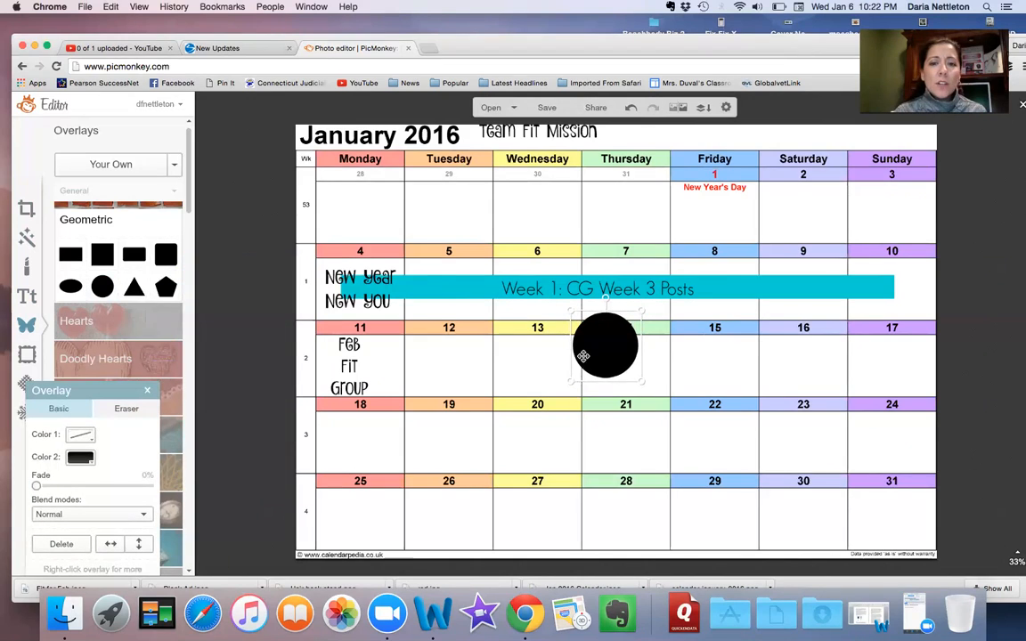
{"action": "left_click_drag", "start_coordinate": [605, 342], "coordinate": [355, 290]}
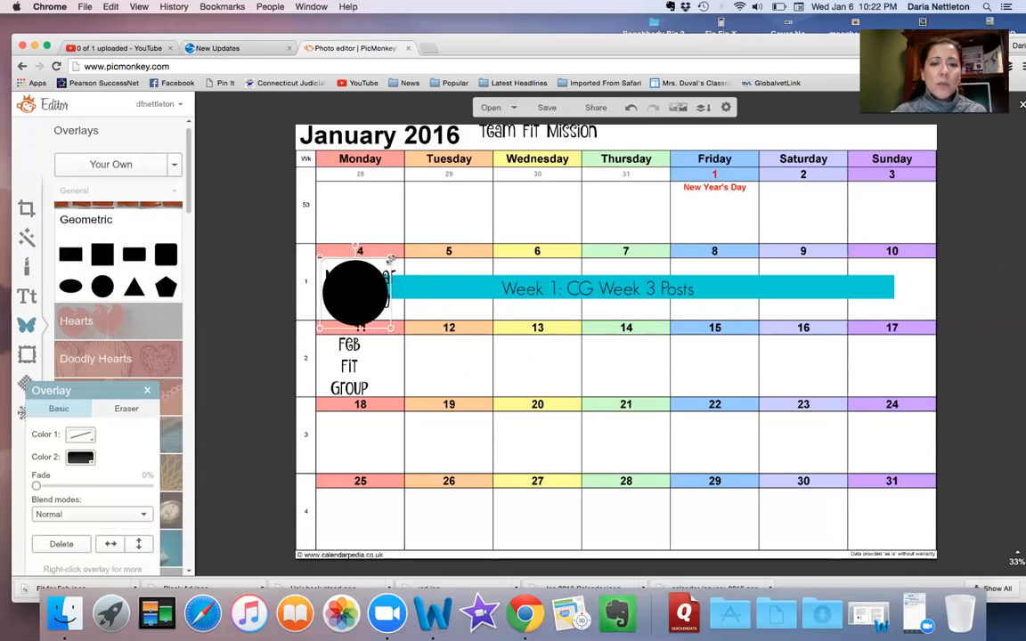
{"action": "left_click_drag", "start_coordinate": [389, 258], "coordinate": [406, 252]}
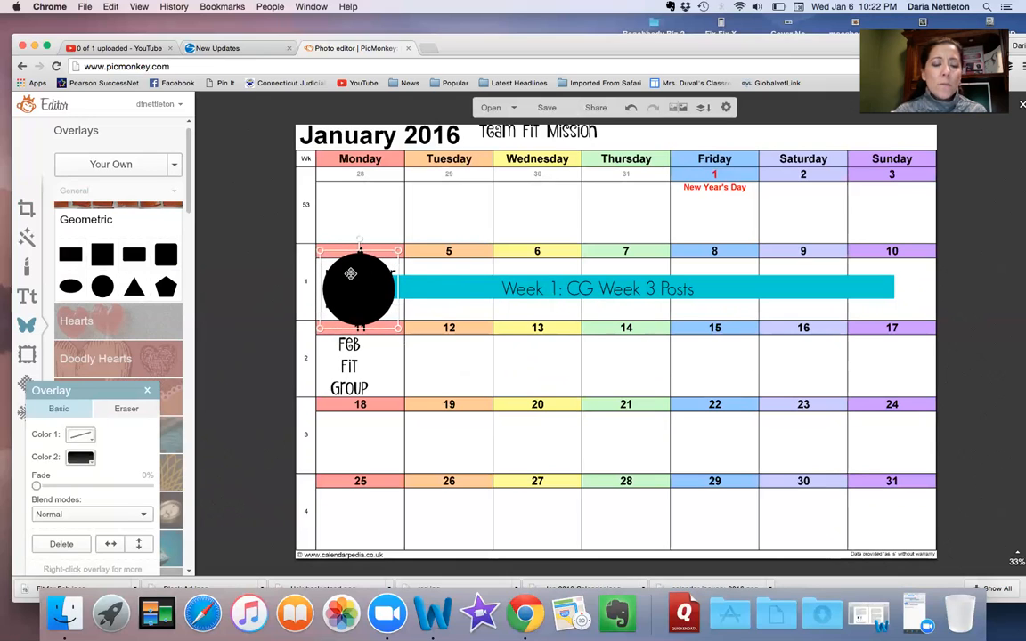
- Colour the circle overlay yellow and send it to the back behind the "New Year New You" text
{"action": "left_click", "coordinate": [80, 458]}
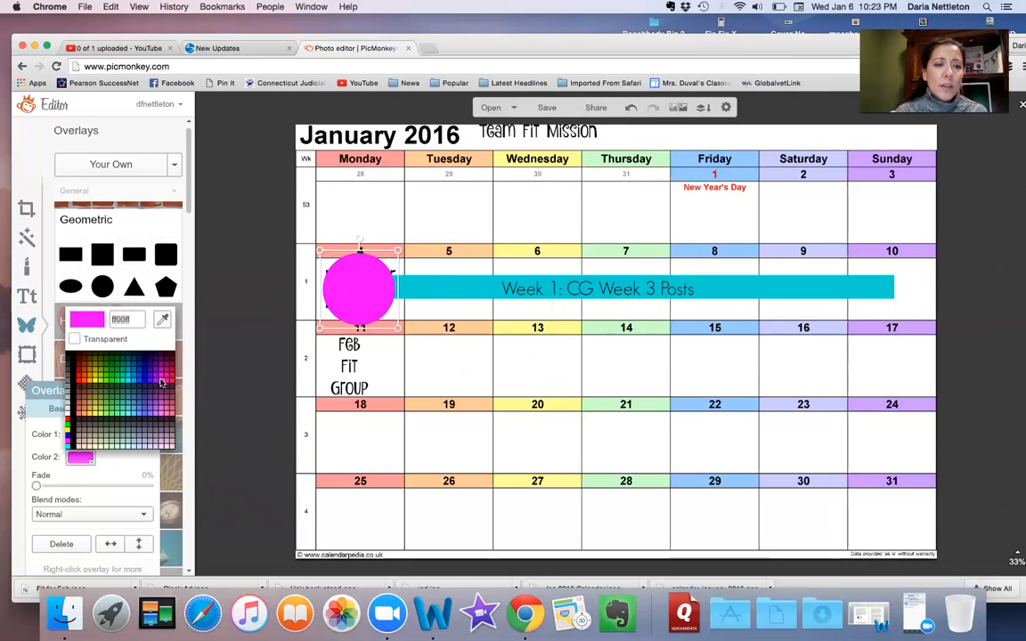
{"action": "left_click", "coordinate": [96, 383]}
{"action": "right_click", "coordinate": [341, 301]}
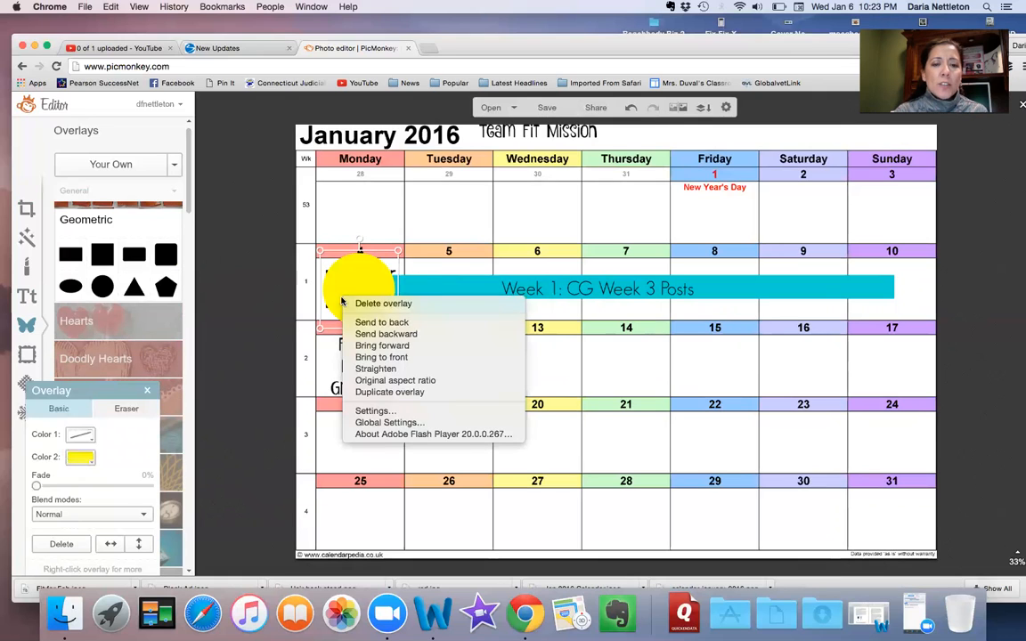
{"action": "left_click", "coordinate": [378, 321]}
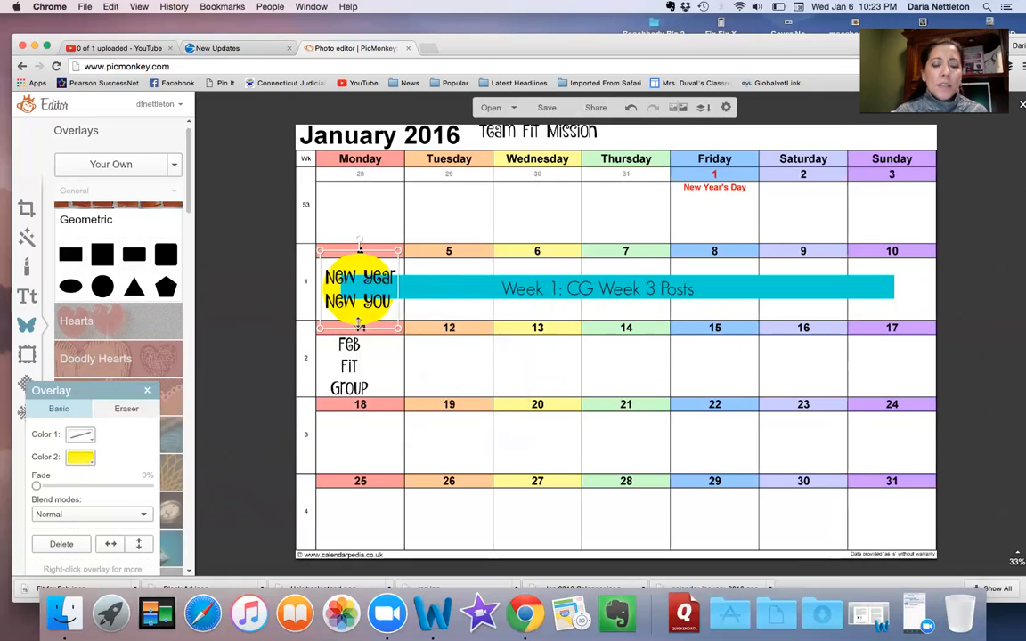
- Send the turquoise bar to the back so that it lies behind the yellow circle
{"action": "right_click", "coordinate": [439, 279]}
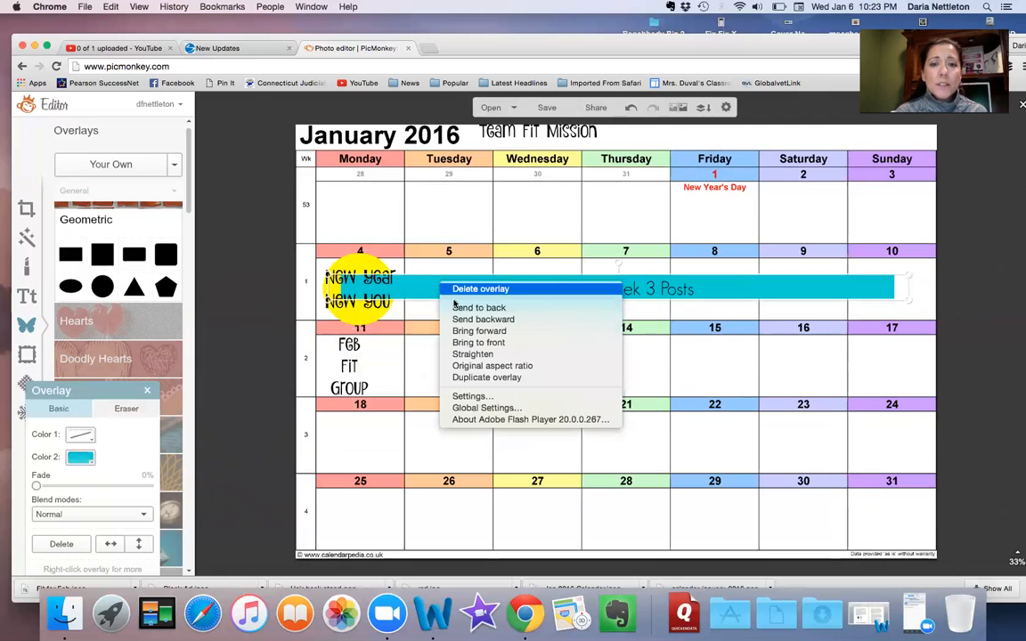
{"action": "left_click", "coordinate": [460, 309]}
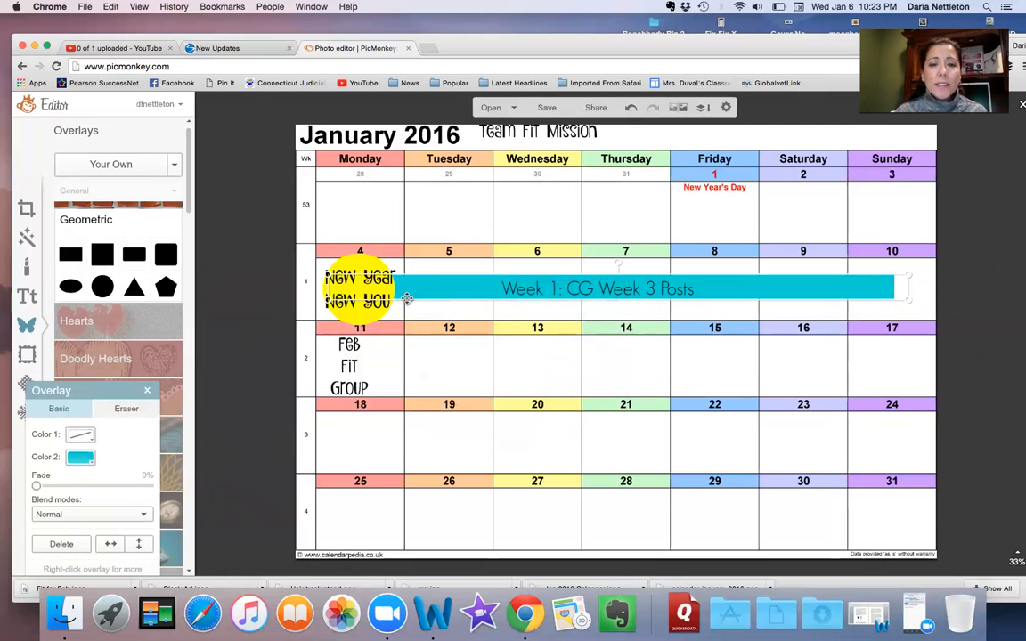
{"action": "left_click", "coordinate": [421, 220]}
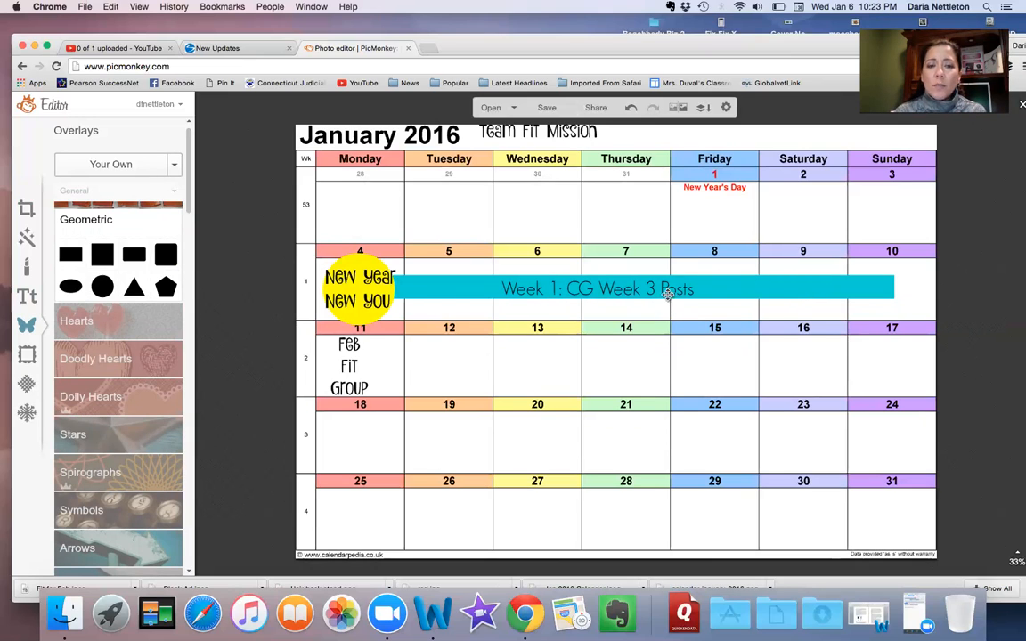
- Refit the "Feb Fit Group" text on two lines at size 83 and move it into the Monday 18 cell
{"action": "left_click", "coordinate": [362, 356]}
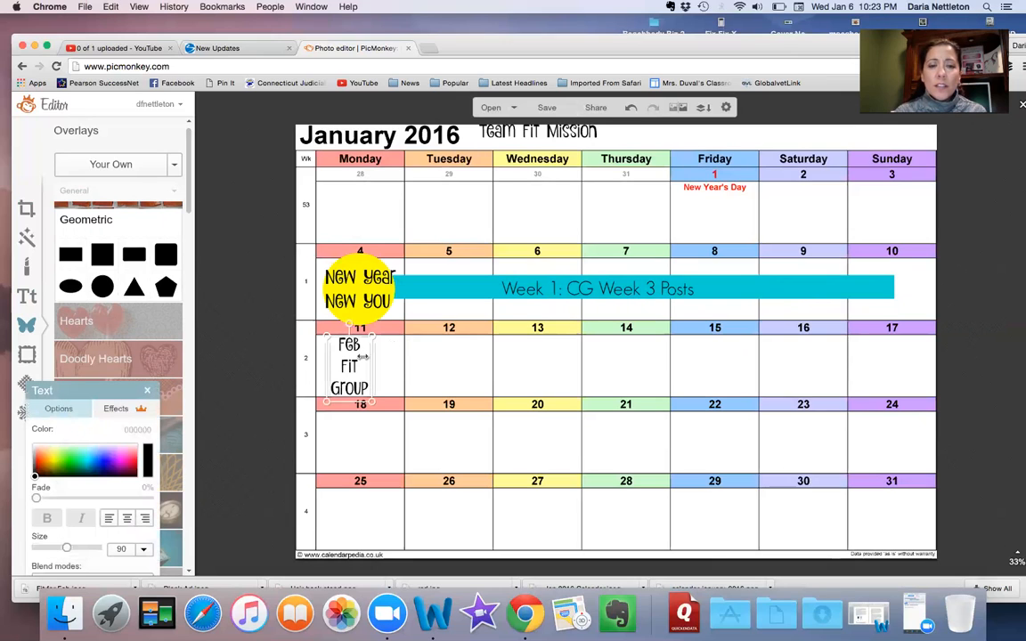
{"action": "mouse_move", "coordinate": [362, 358]}
{"action": "left_mouse_down"}
{"action": "mouse_move", "coordinate": [360, 413]}
{"action": "mouse_move", "coordinate": [378, 383]}
{"action": "mouse_move", "coordinate": [393, 384]}
{"action": "mouse_move", "coordinate": [370, 359]}
{"action": "mouse_move", "coordinate": [364, 369]}
{"action": "mouse_move", "coordinate": [364, 350]}
{"action": "left_mouse_up"}
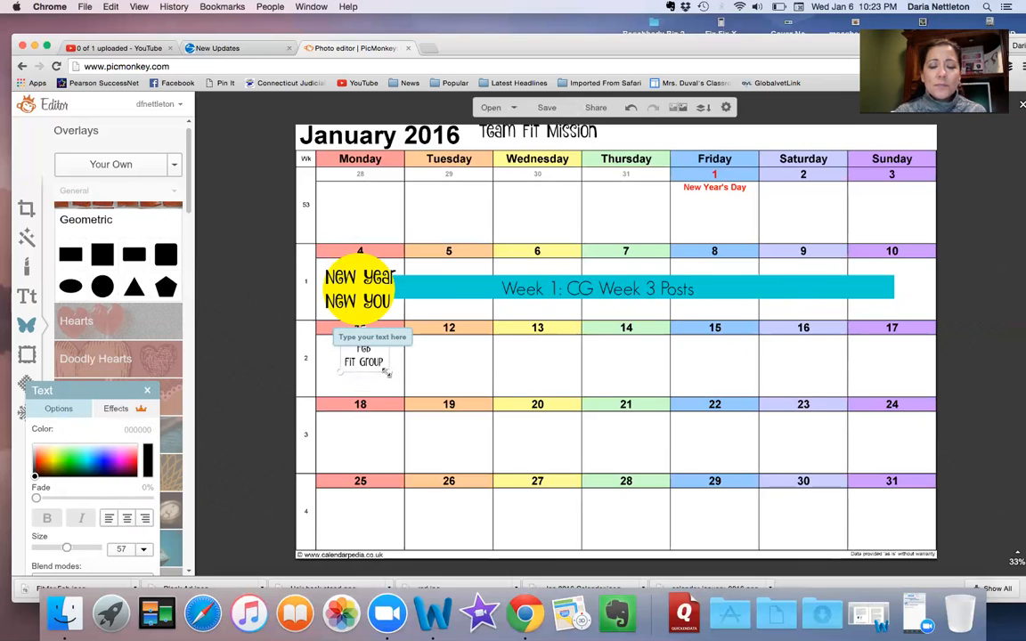
{"action": "left_click_drag", "start_coordinate": [386, 374], "coordinate": [357, 432]}
{"action": "left_click", "coordinate": [436, 361]}
{"action": "double_click", "coordinate": [357, 430]}
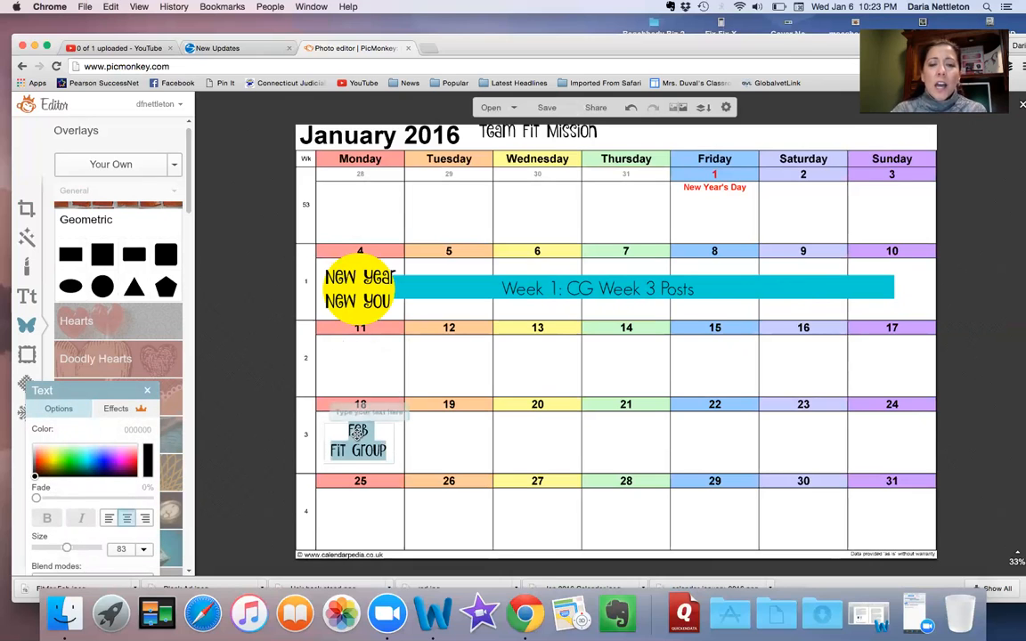
{"action": "left_click", "coordinate": [480, 368]}
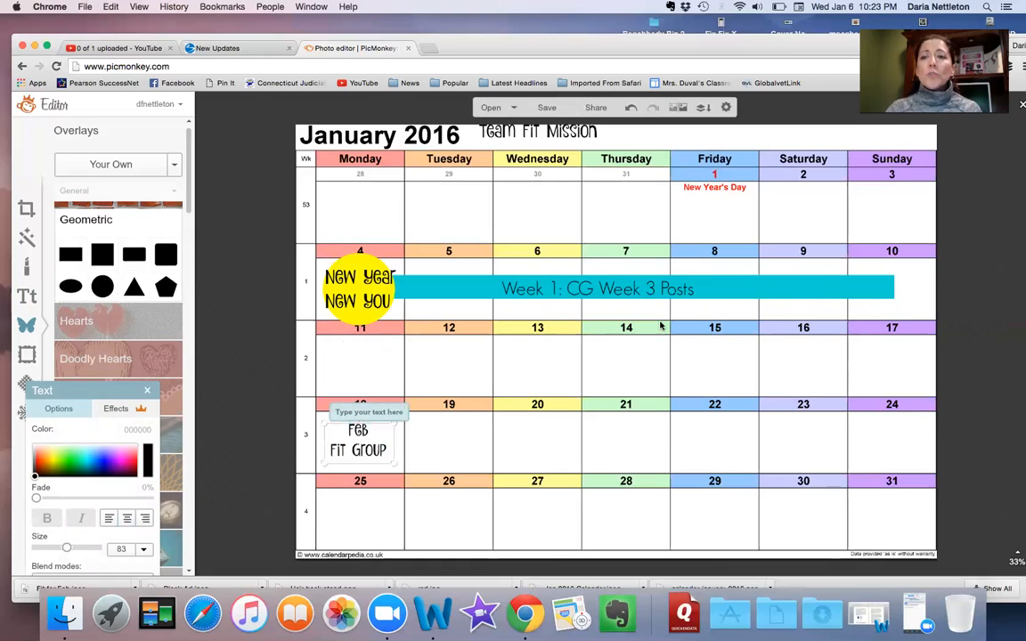
- Duplicate the turquoise bar behind the "Week 1: CG Week 3 Posts" text and place the copy across the 11–17 week row
{"action": "left_click", "coordinate": [720, 288]}
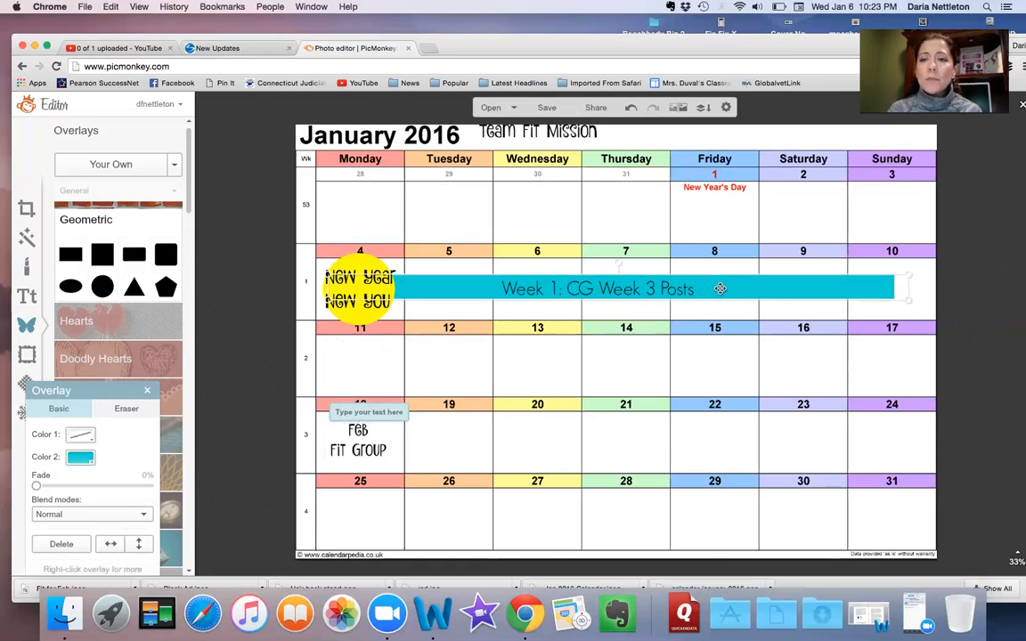
{"action": "right_click", "coordinate": [720, 288]}
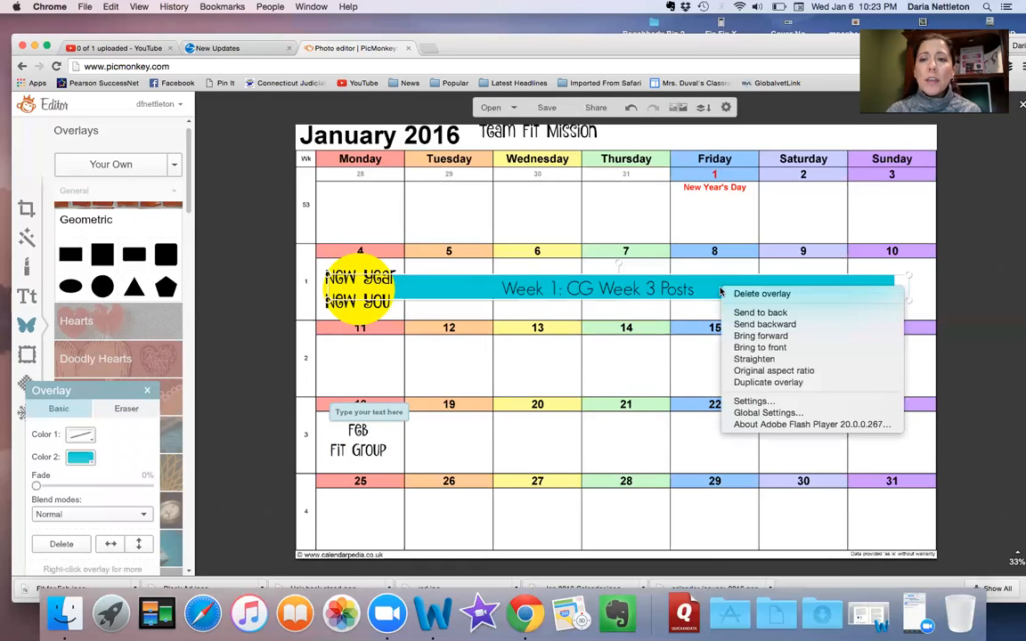
{"action": "left_click", "coordinate": [757, 382]}
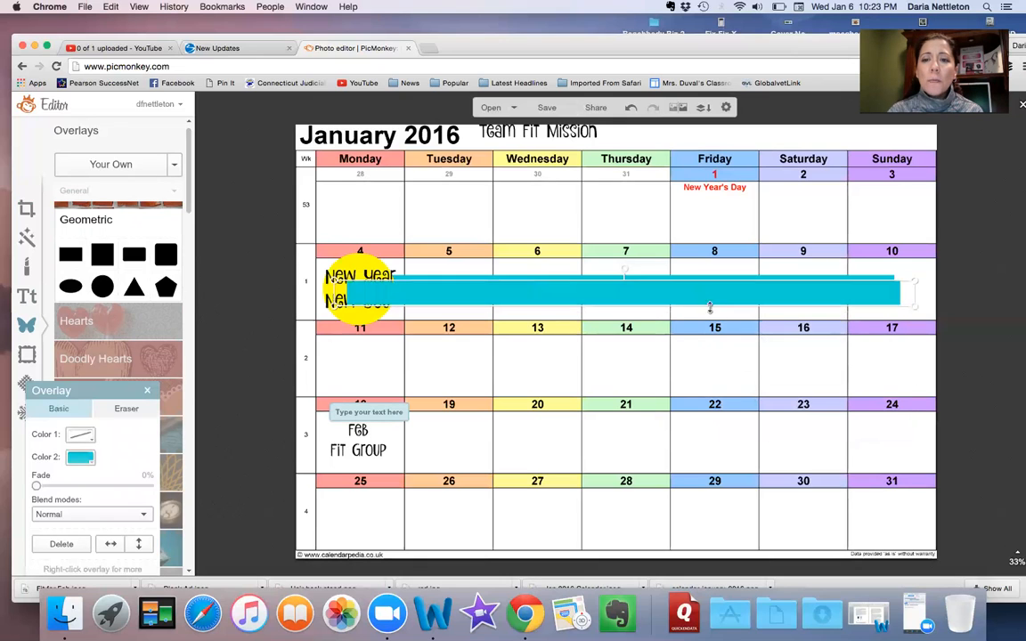
{"action": "left_click_drag", "start_coordinate": [708, 297], "coordinate": [703, 365]}
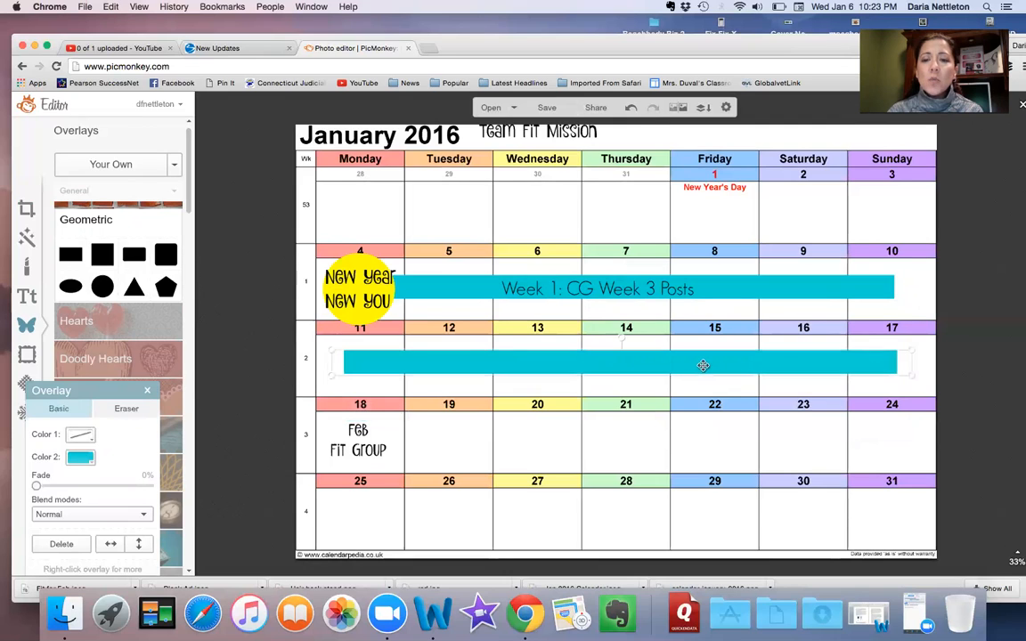
- Duplicate the turquoise bar in the 11–17 row and place the copy across the 18–24 week row
{"action": "right_click", "coordinate": [702, 365]}
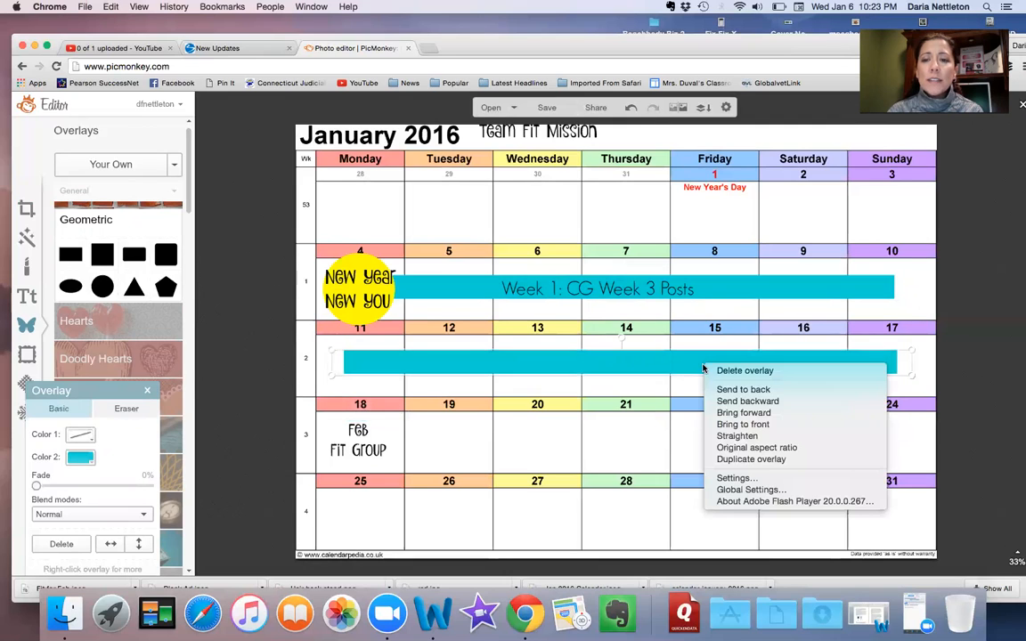
{"action": "left_click", "coordinate": [722, 460]}
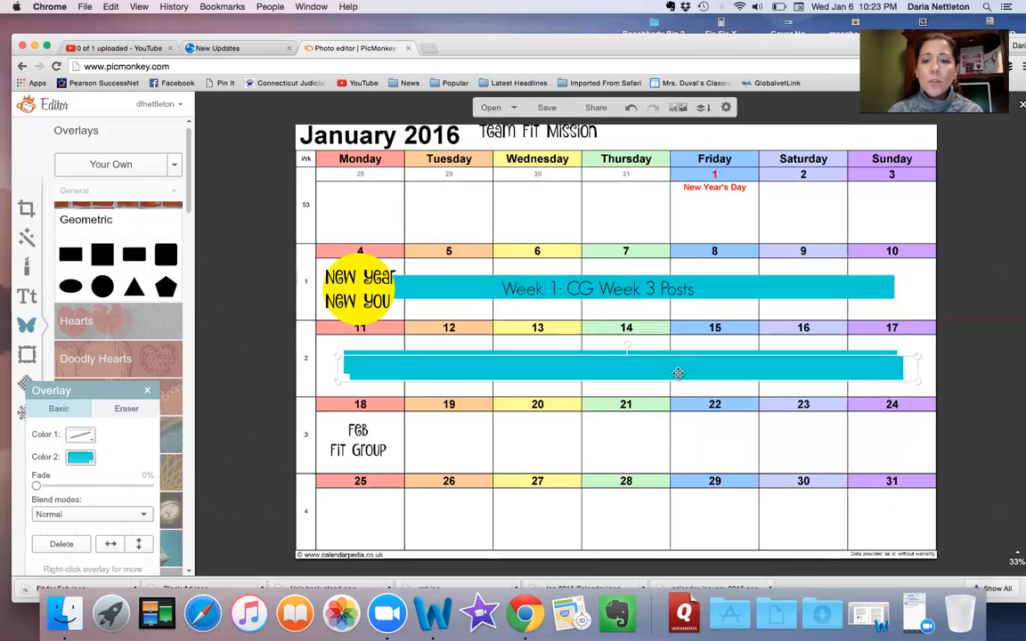
{"action": "left_click_drag", "start_coordinate": [677, 371], "coordinate": [677, 446]}
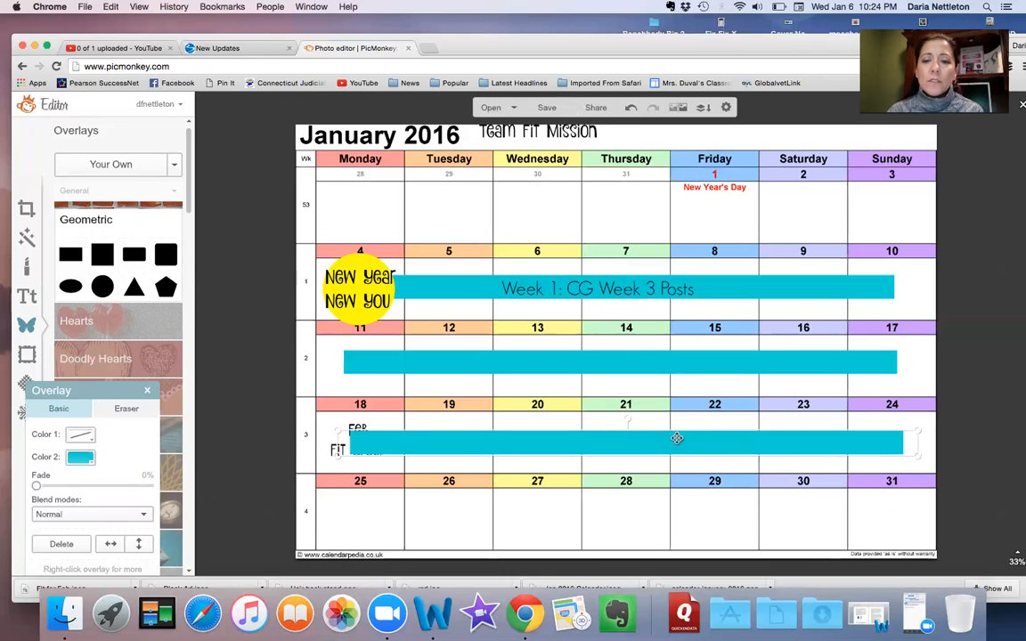
- Make another copy of the 11–17 row's turquoise bar and place it across the 25–31 week row
{"action": "left_click", "coordinate": [683, 359]}
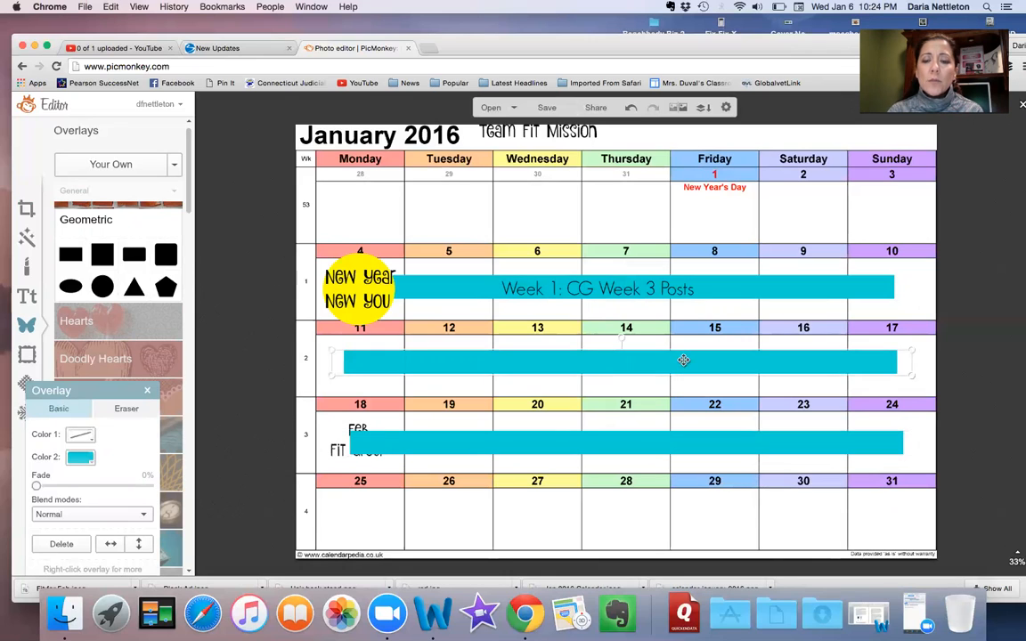
{"action": "right_click", "coordinate": [674, 363]}
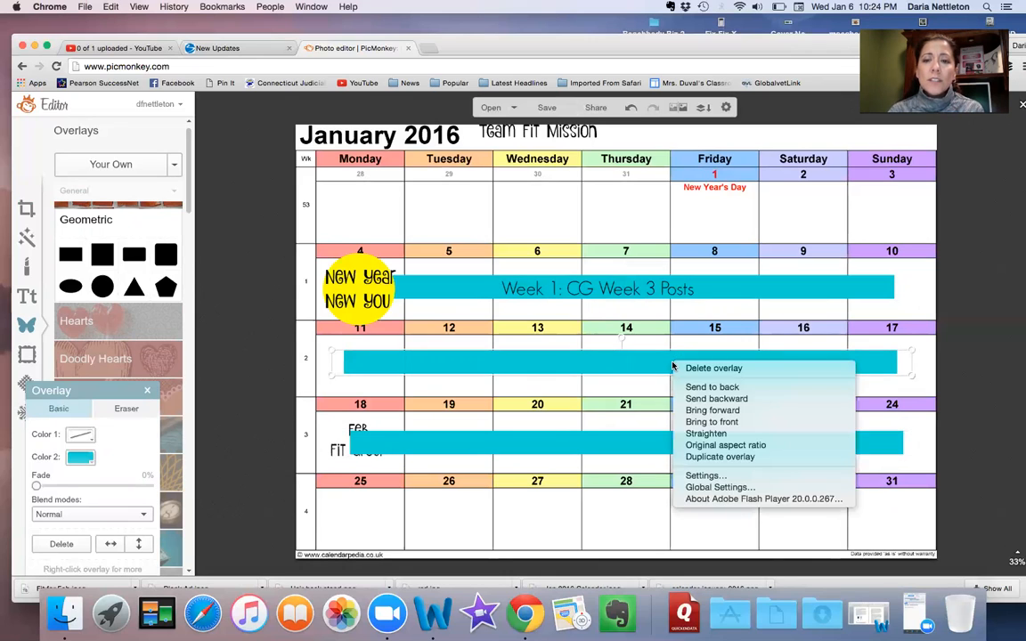
{"action": "left_click", "coordinate": [704, 456]}
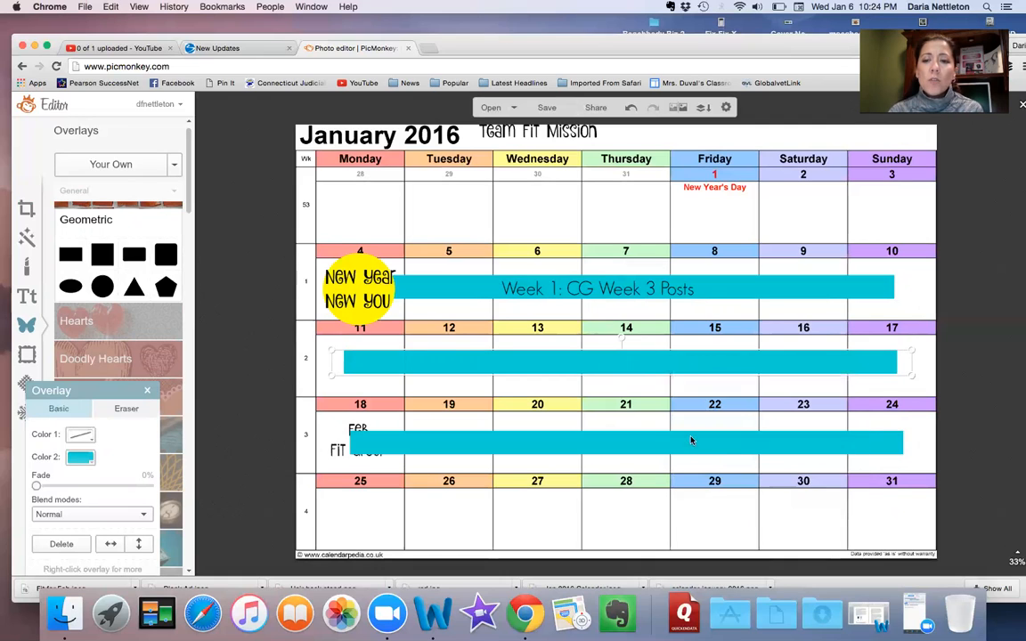
{"action": "left_click_drag", "start_coordinate": [654, 372], "coordinate": [657, 520]}
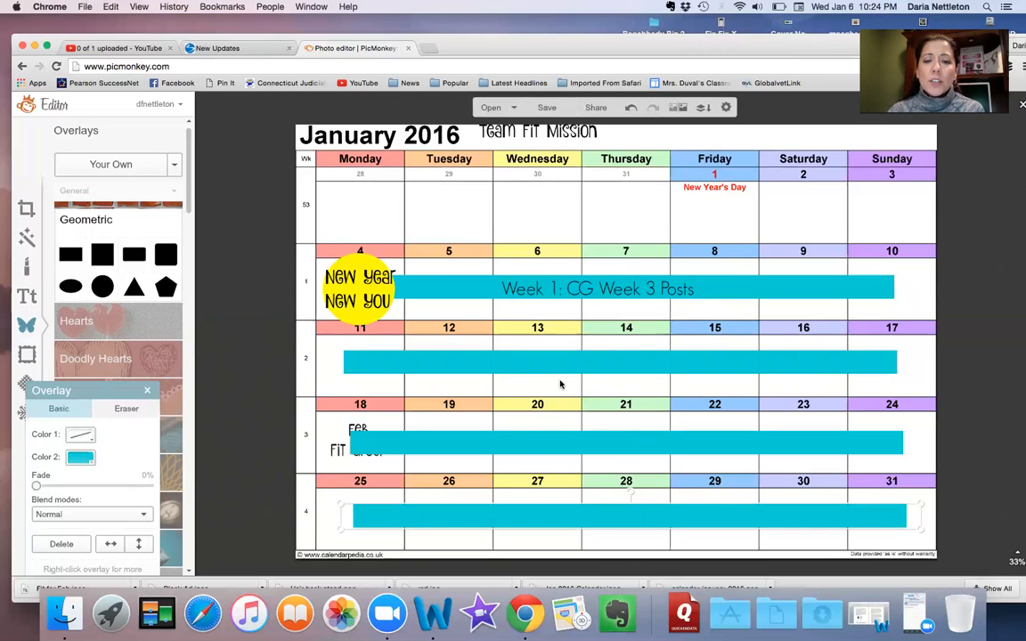
- Send the turquoise bar in the 18–24 row to the back, behind the "Feb Fit Group" text
{"action": "left_click", "coordinate": [564, 424]}
{"action": "right_click", "coordinate": [566, 434]}
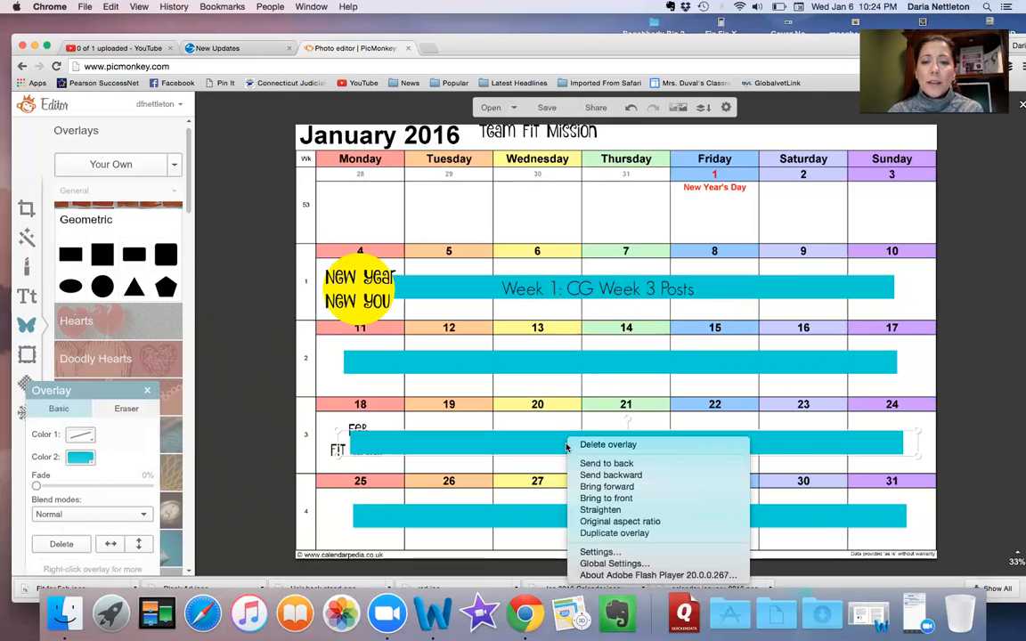
{"action": "left_click", "coordinate": [581, 464]}
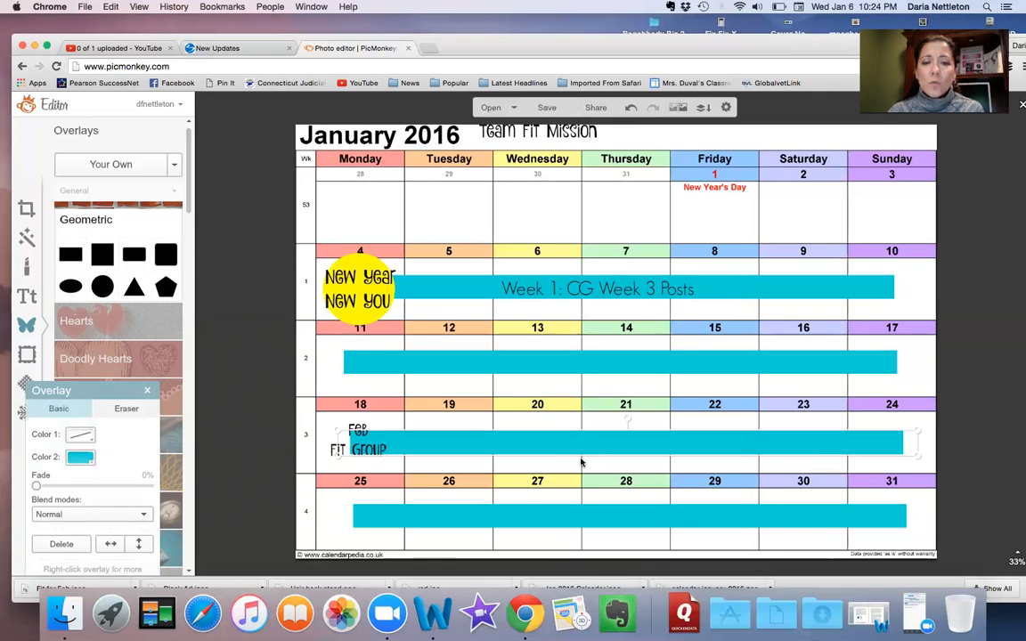
{"action": "left_click", "coordinate": [508, 394]}
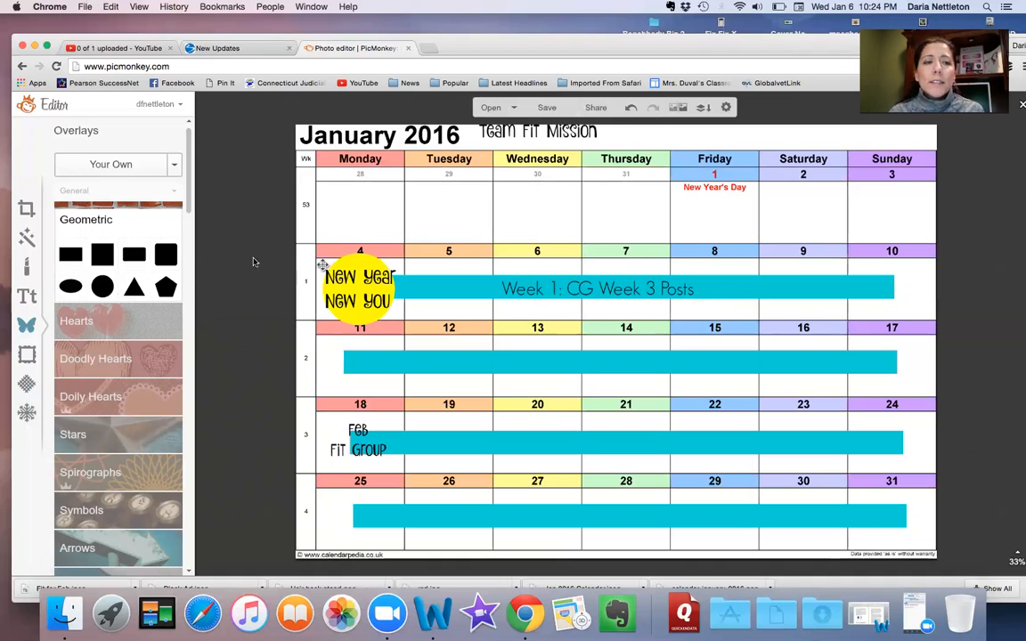
- Add a basic many-pointed starburst overlay from the Stars set and size it to fill the Sunday 10 cell
{"action": "left_click", "coordinate": [89, 220]}
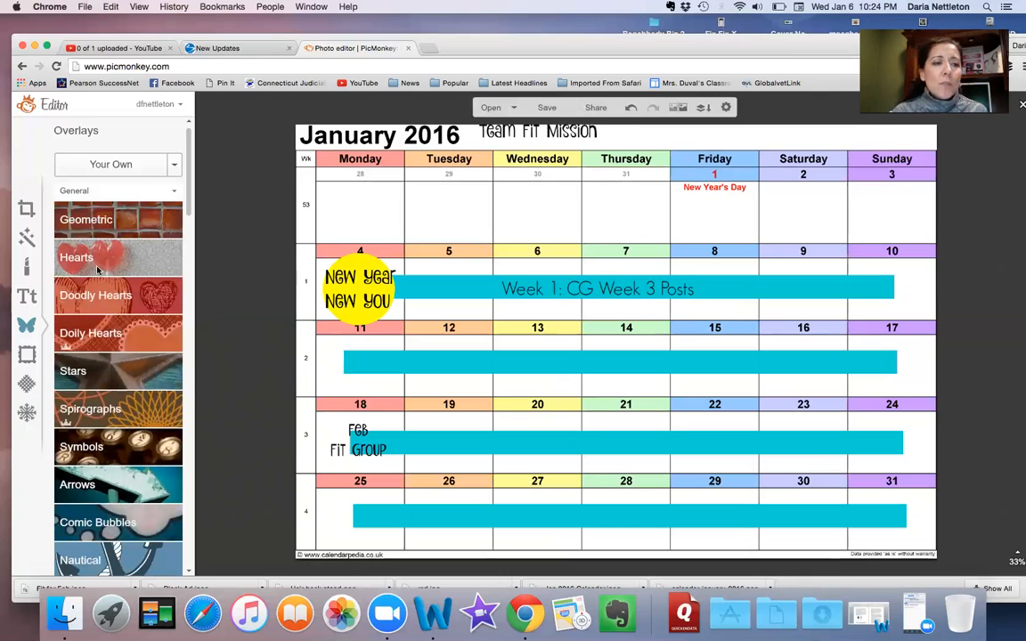
{"action": "left_click", "coordinate": [113, 369]}
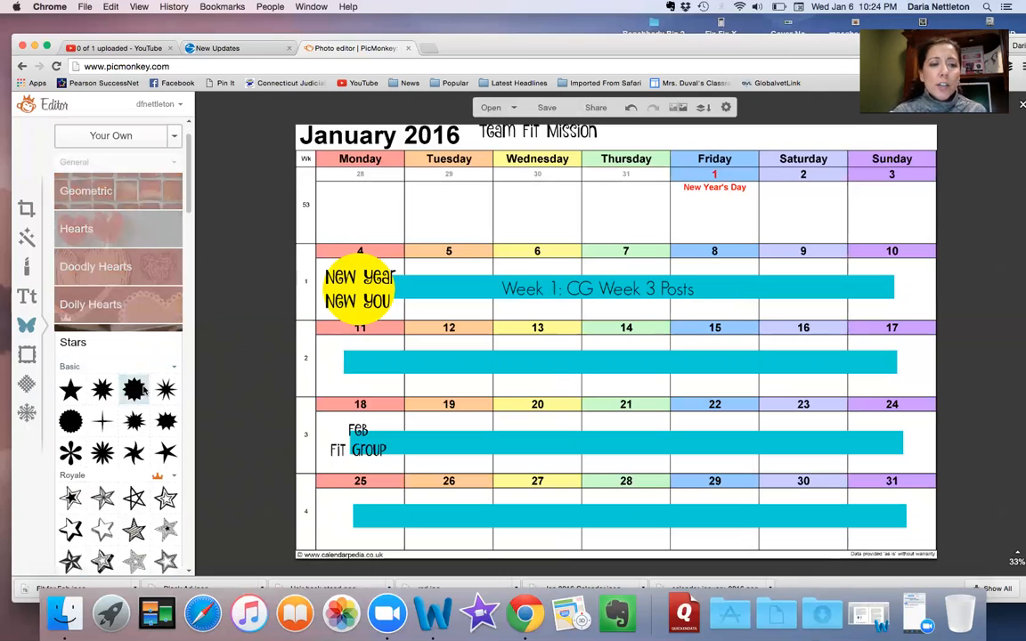
{"action": "left_click", "coordinate": [139, 389]}
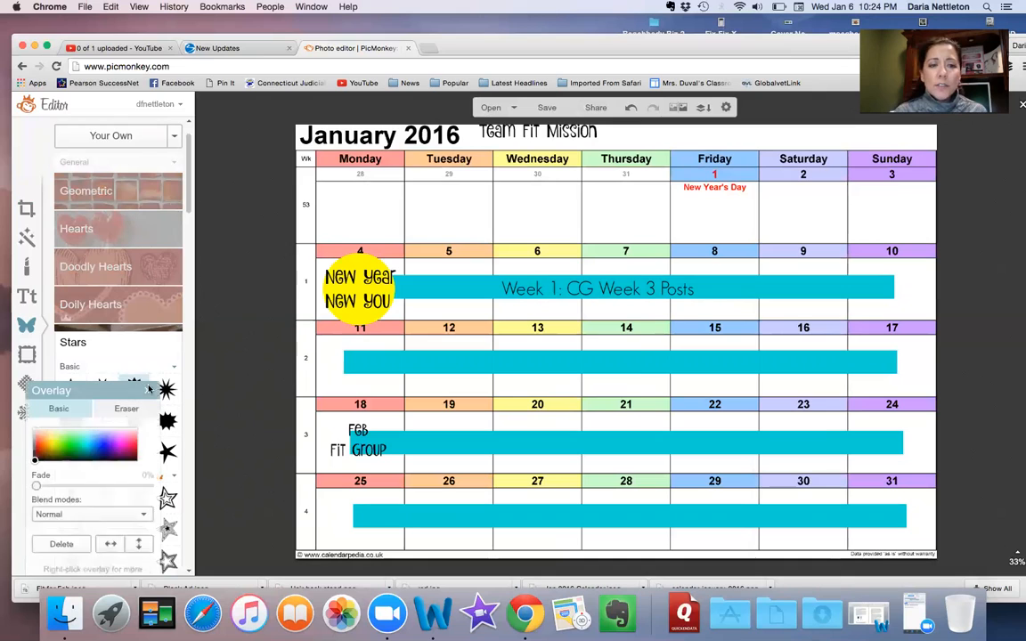
{"action": "left_click_drag", "start_coordinate": [621, 343], "coordinate": [904, 285]}
{"action": "left_click_drag", "start_coordinate": [931, 254], "coordinate": [928, 257]}
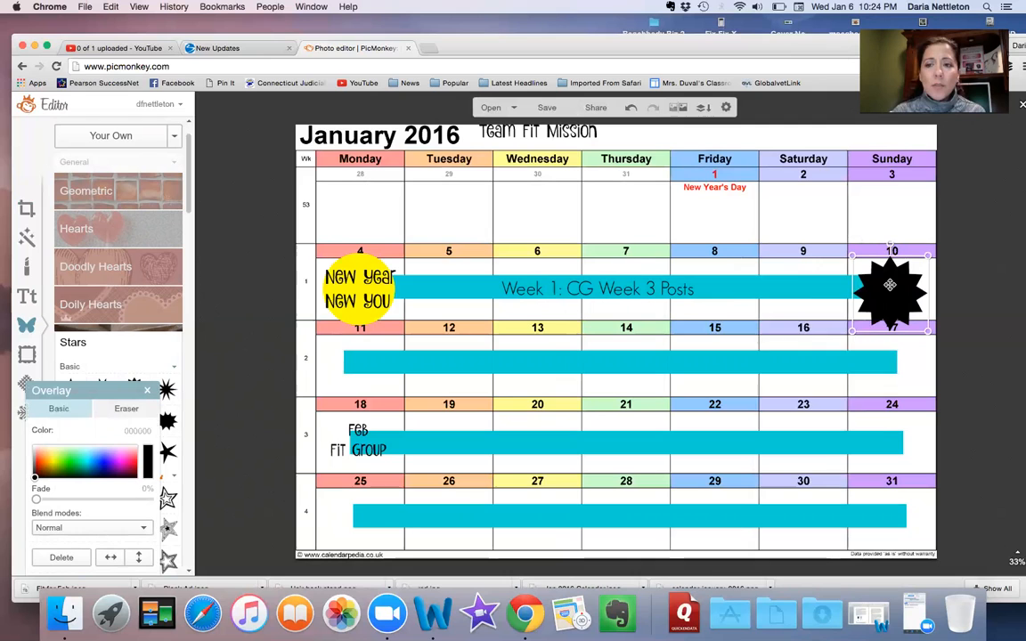
- Colour the starburst overlay in the Sunday 10 cell magenta (f200ff)
{"action": "right_click", "coordinate": [889, 284]}
{"action": "left_click", "coordinate": [889, 284]}
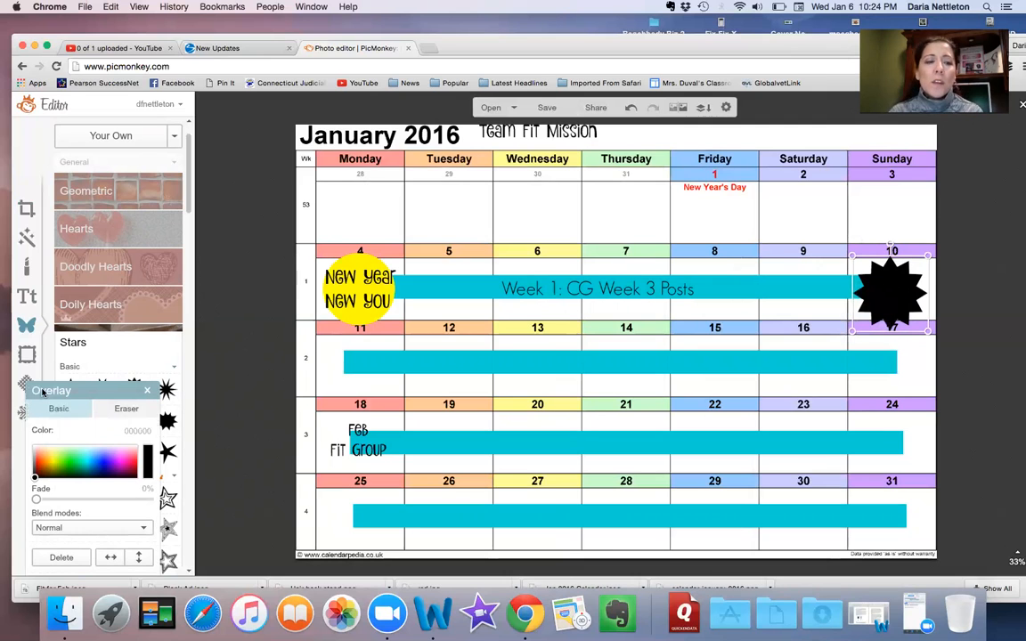
{"action": "left_click_drag", "start_coordinate": [90, 393], "coordinate": [227, 185]}
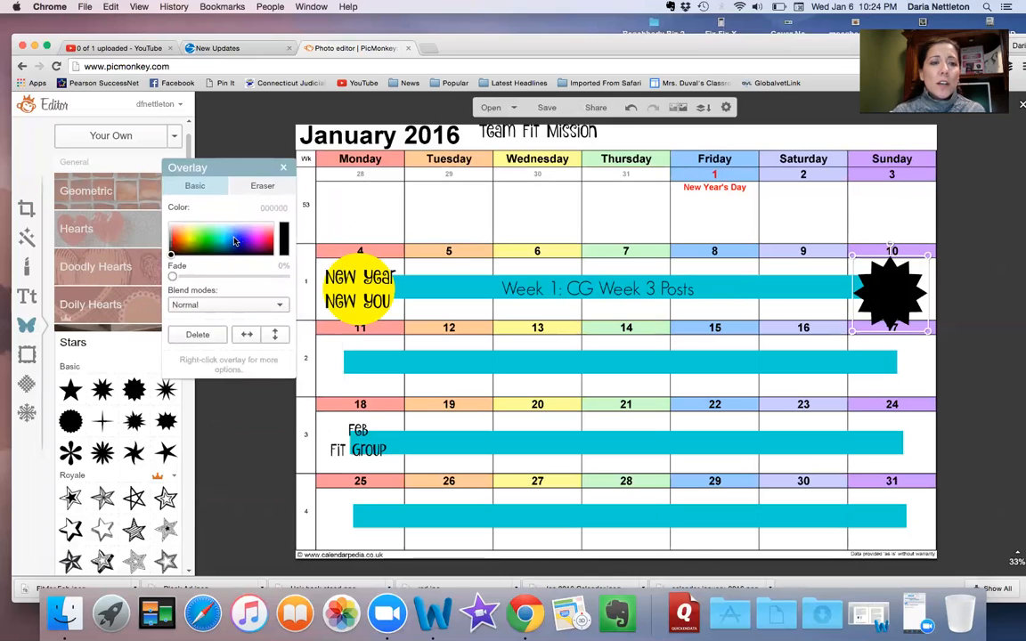
{"action": "left_click", "coordinate": [221, 239]}
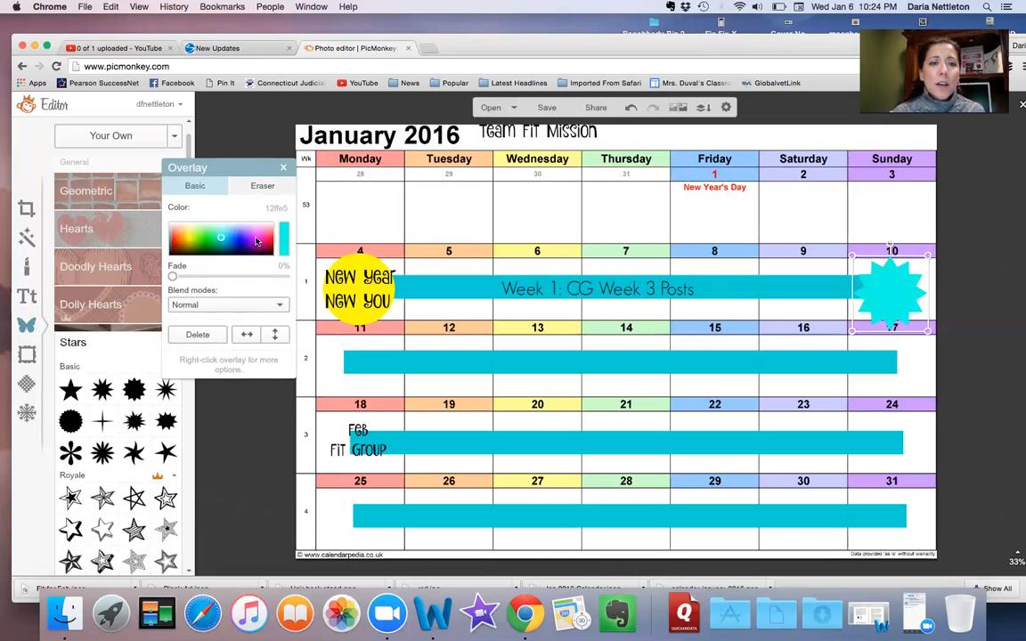
{"action": "left_click", "coordinate": [257, 240]}
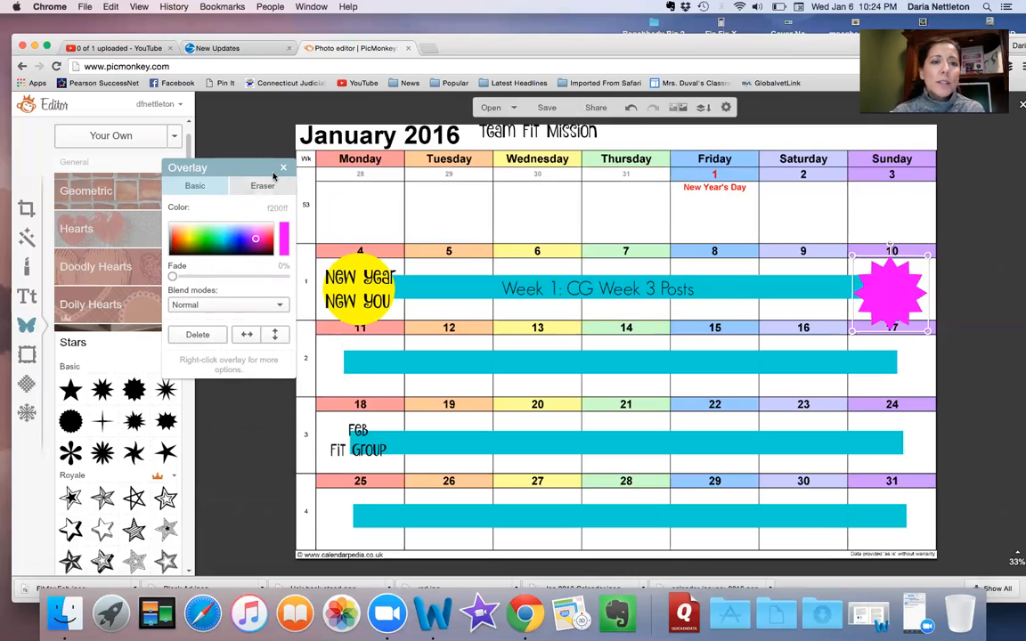
{"action": "left_click", "coordinate": [236, 130]}
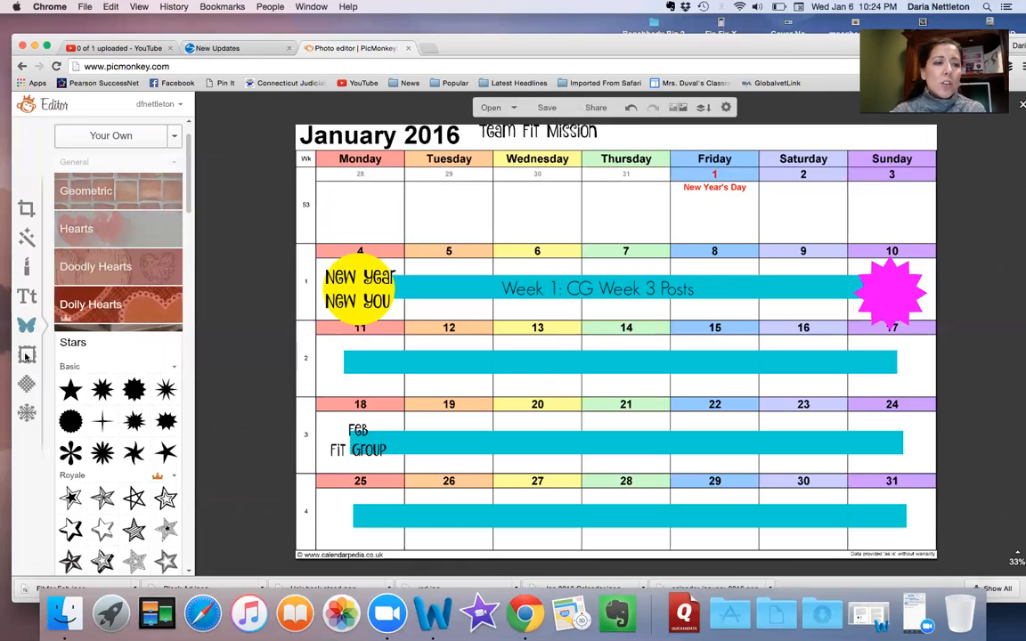
- Add the Arial text "Hit SC" at size 116 on two lines over the starburst in the Sunday 10 cell
{"action": "left_click", "coordinate": [28, 297]}
{"action": "left_click", "coordinate": [97, 305]}
{"action": "left_click", "coordinate": [130, 164]}
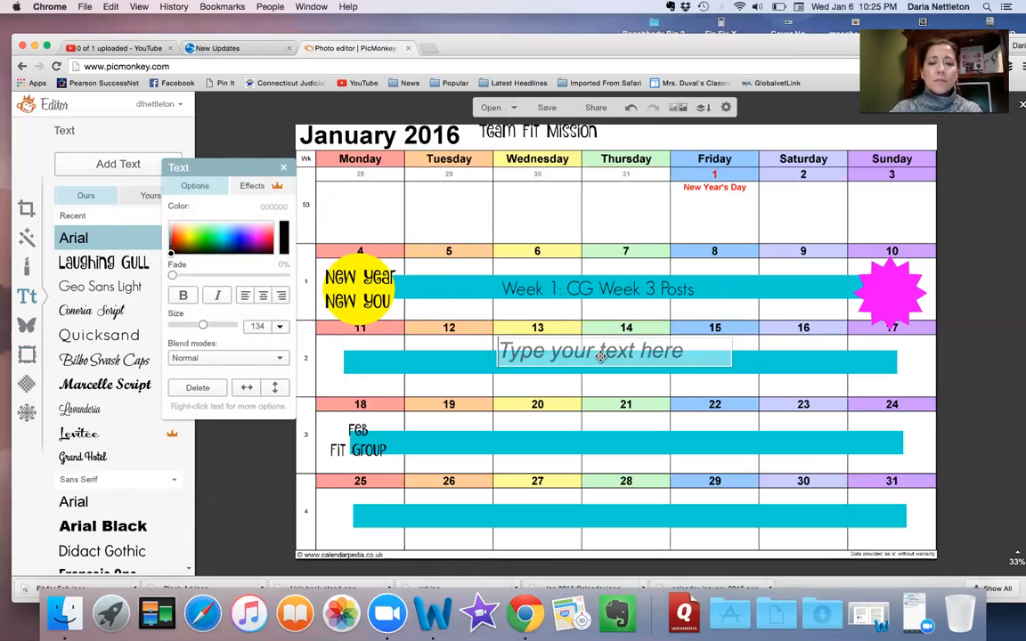
{"action": "type", "text": "Hit SC"}
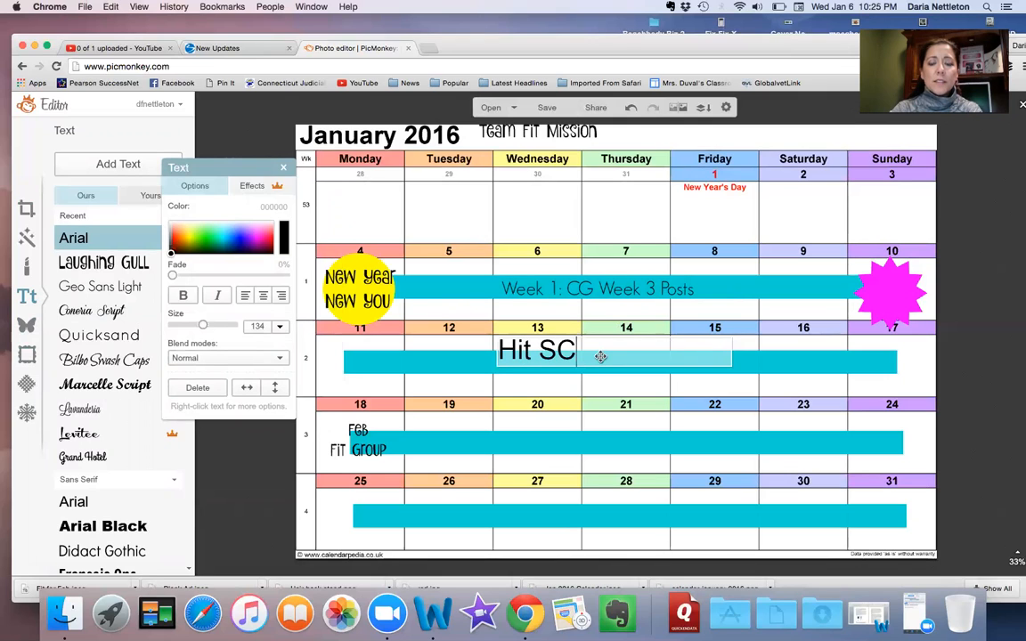
{"action": "mouse_move", "coordinate": [732, 352]}
{"action": "left_mouse_down"}
{"action": "mouse_move", "coordinate": [576, 357]}
{"action": "mouse_move", "coordinate": [585, 353]}
{"action": "mouse_move", "coordinate": [578, 338]}
{"action": "mouse_move", "coordinate": [548, 353]}
{"action": "mouse_move", "coordinate": [910, 288]}
{"action": "mouse_move", "coordinate": [895, 292]}
{"action": "left_mouse_up"}
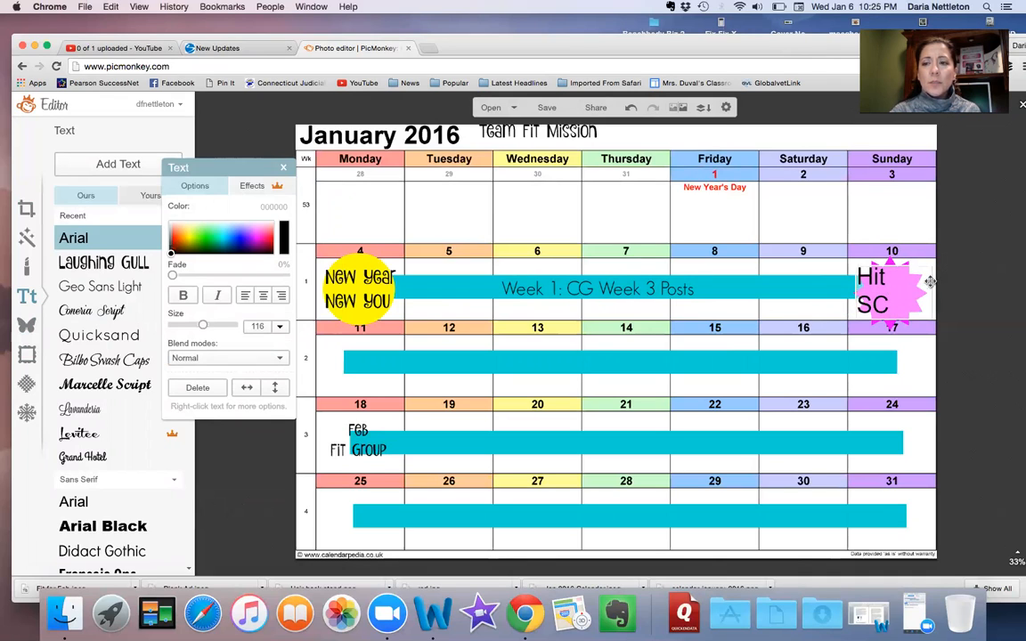
{"action": "left_click", "coordinate": [927, 282]}
{"action": "left_click_drag", "start_coordinate": [928, 282], "coordinate": [910, 281]}
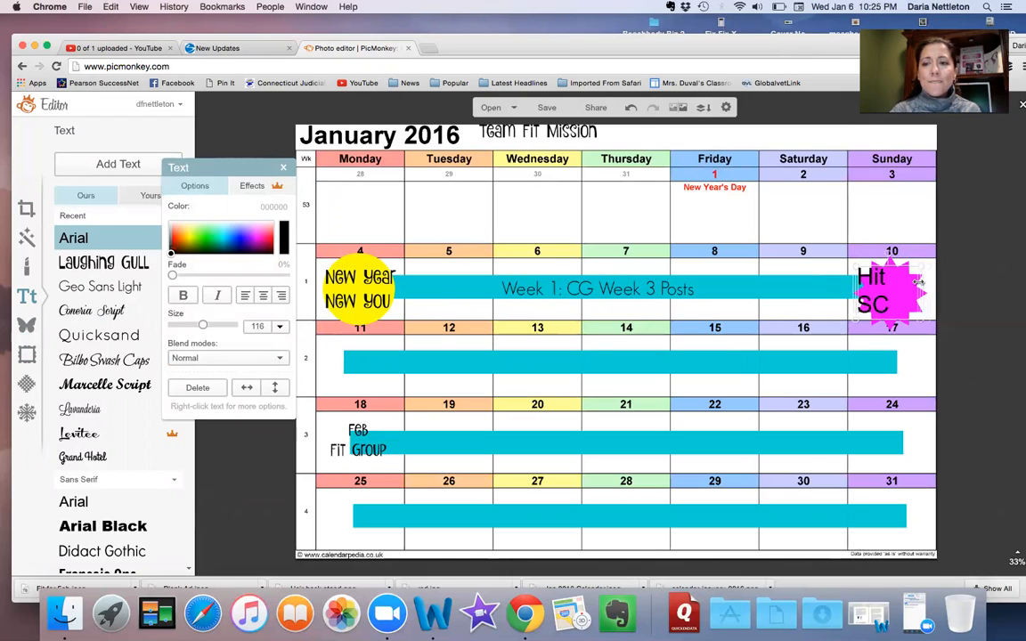
- Centre-align the "Hit SC" text and position it in the middle of the starburst
{"action": "double_click", "coordinate": [888, 288]}
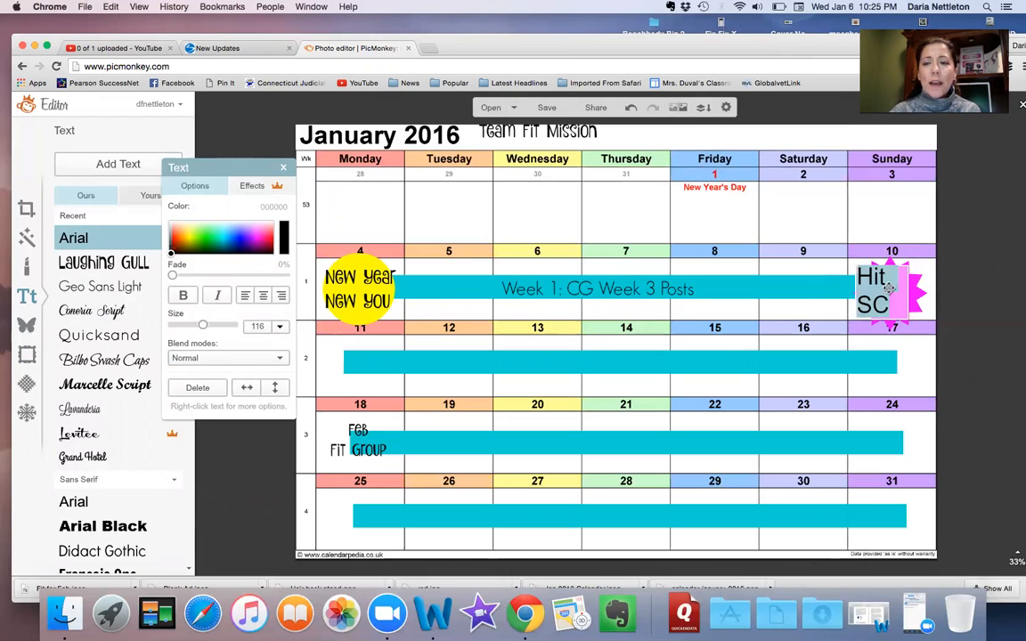
{"action": "left_click", "coordinate": [264, 297]}
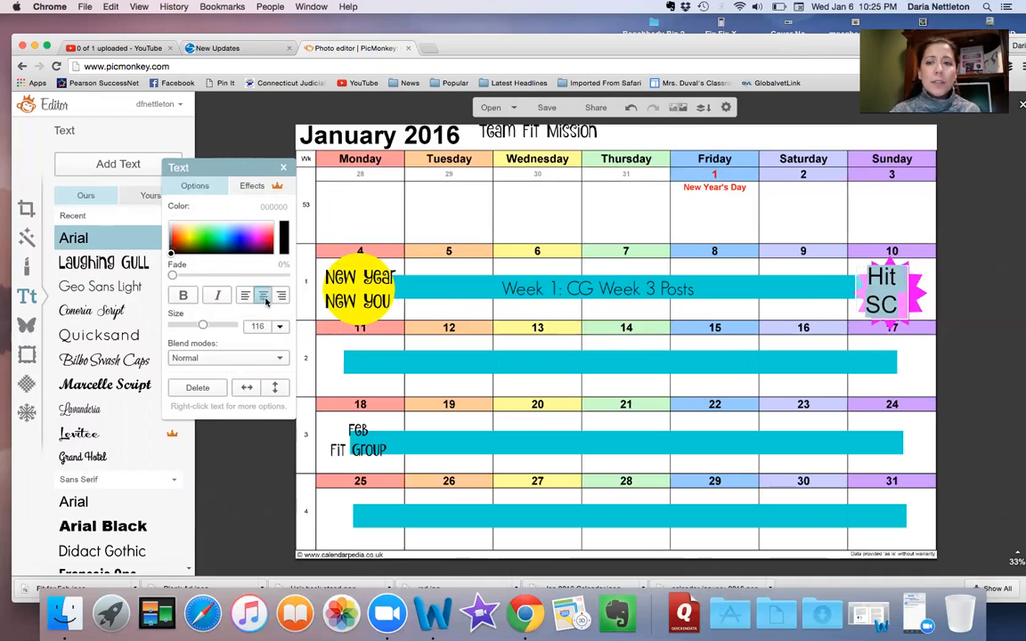
{"action": "left_click", "coordinate": [890, 232]}
{"action": "left_click_drag", "start_coordinate": [882, 280], "coordinate": [889, 282]}
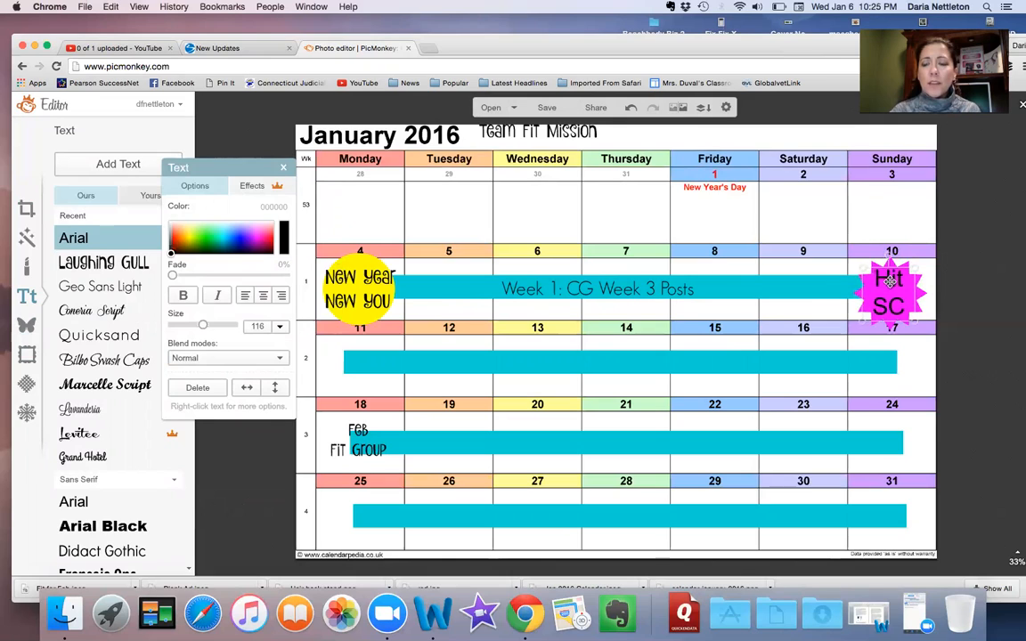
- Change the colour of the "Hit SC" text to white (ffffff)
{"action": "left_click", "coordinate": [889, 281]}
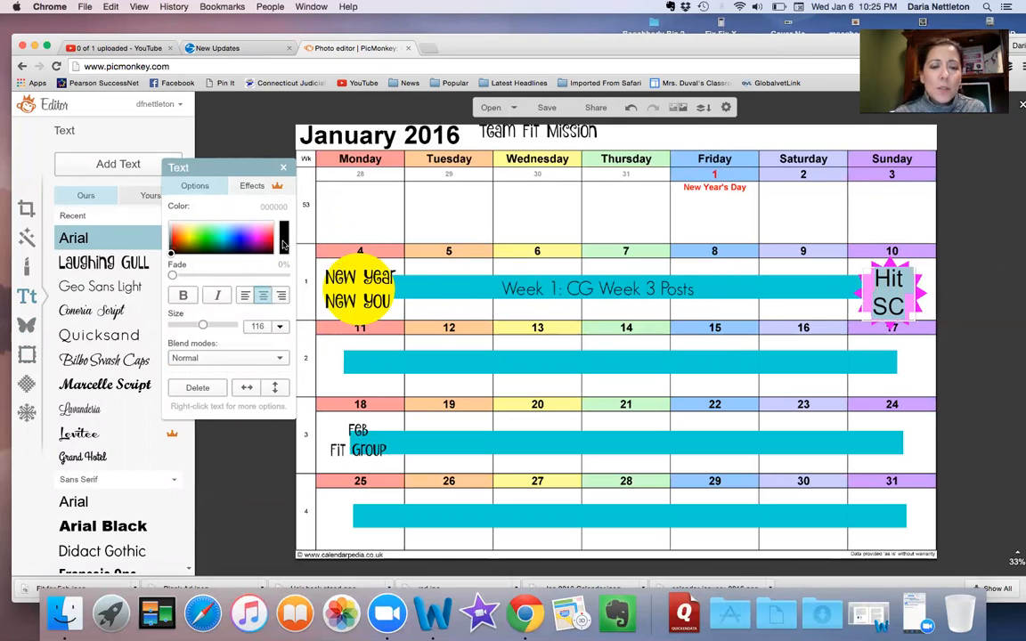
{"action": "left_click", "coordinate": [285, 238]}
{"action": "left_click", "coordinate": [244, 202]}
{"action": "left_click", "coordinate": [754, 216]}
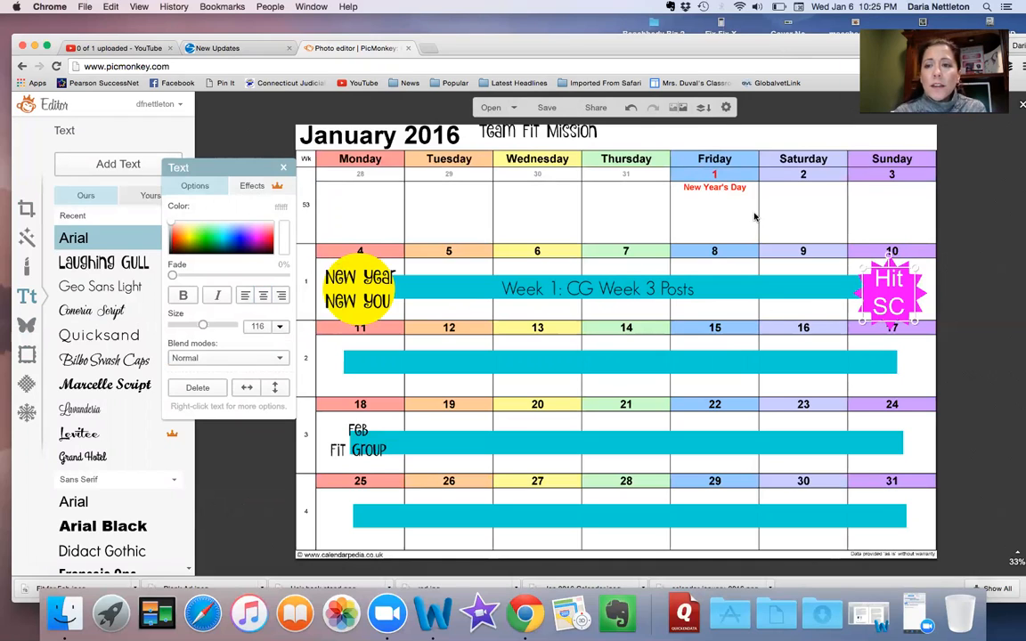
- Shift the turquoise bar in the 11–17 week row slightly down and to the right
{"action": "left_click", "coordinate": [767, 275]}
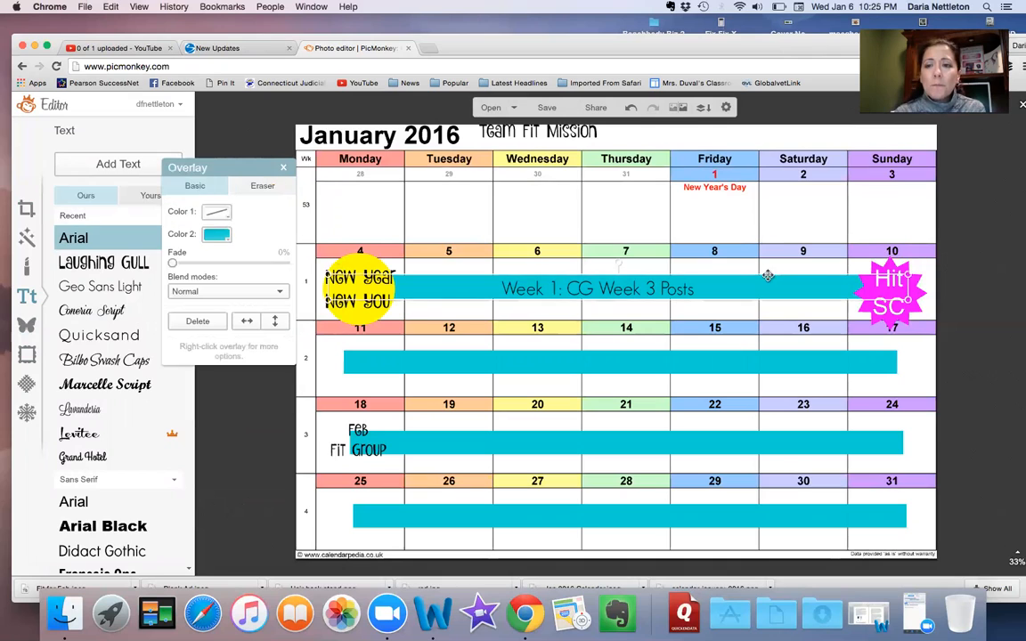
{"action": "left_click", "coordinate": [812, 228]}
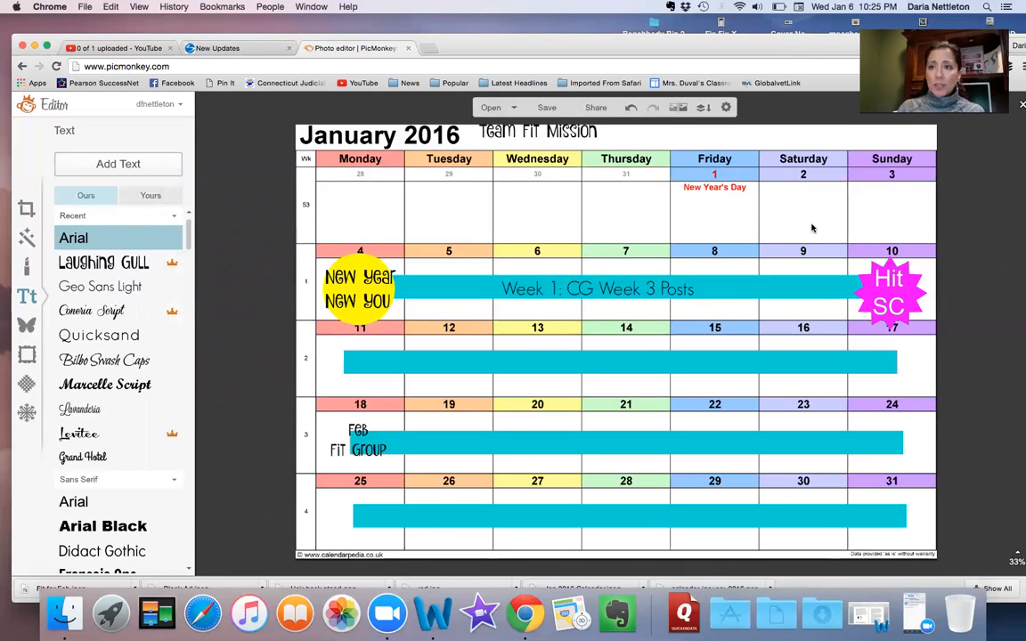
{"action": "left_click", "coordinate": [670, 367]}
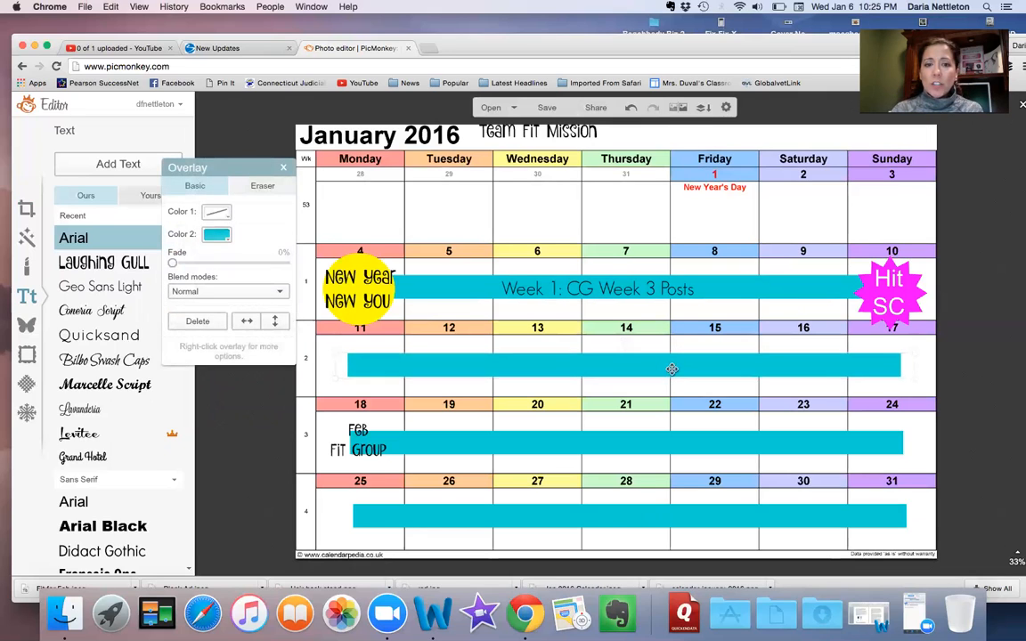
- Nudge the turquoise bar in the 11–17 week row slightly up and left, and save the calendar to the computer as calendar-january-2016 in jpg format
{"action": "left_click_drag", "start_coordinate": [670, 368], "coordinate": [668, 366]}
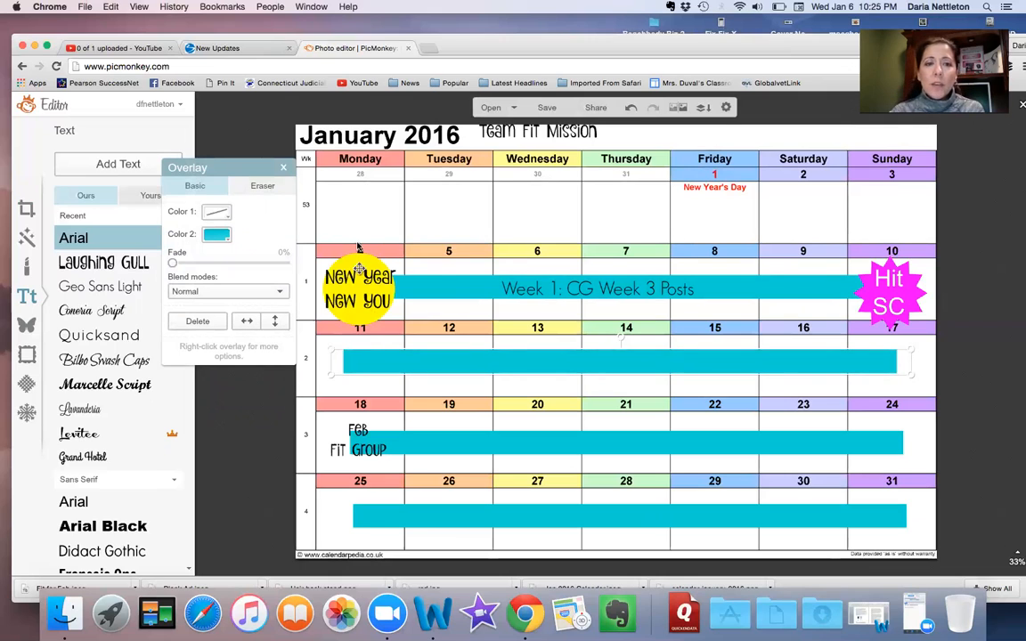
{"action": "left_click", "coordinate": [549, 107]}
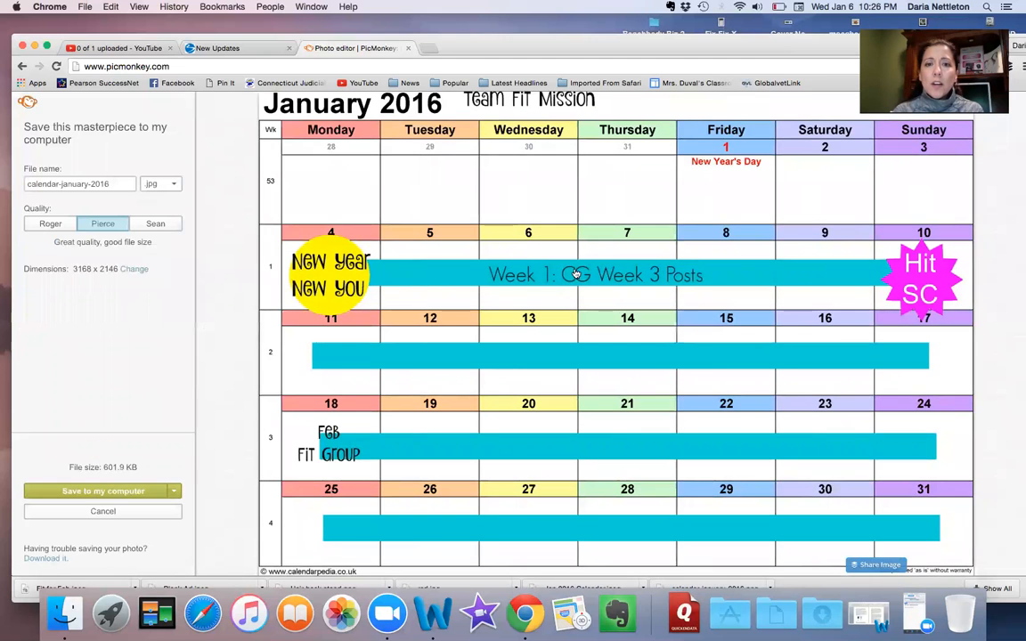
{"action": "right_click", "coordinate": [575, 272]}
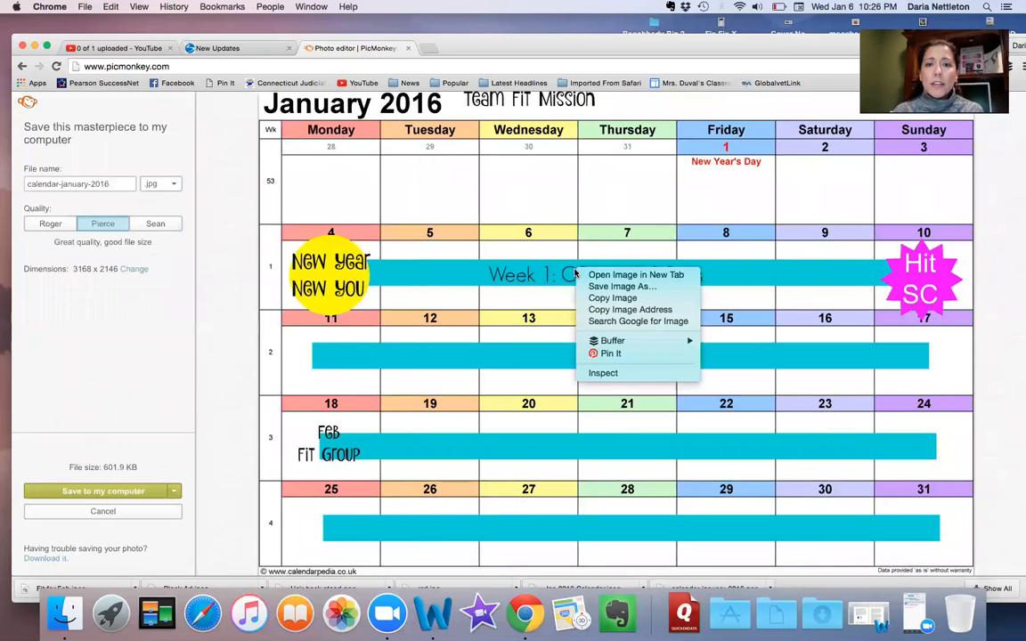
{"action": "left_click", "coordinate": [453, 213]}
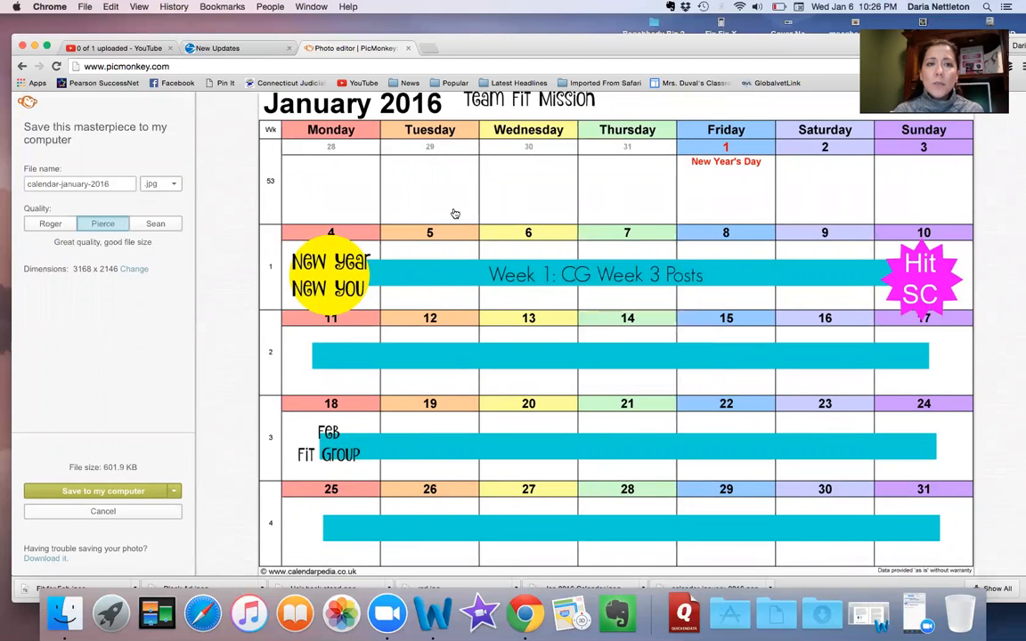
{"action": "left_click", "coordinate": [103, 491]}
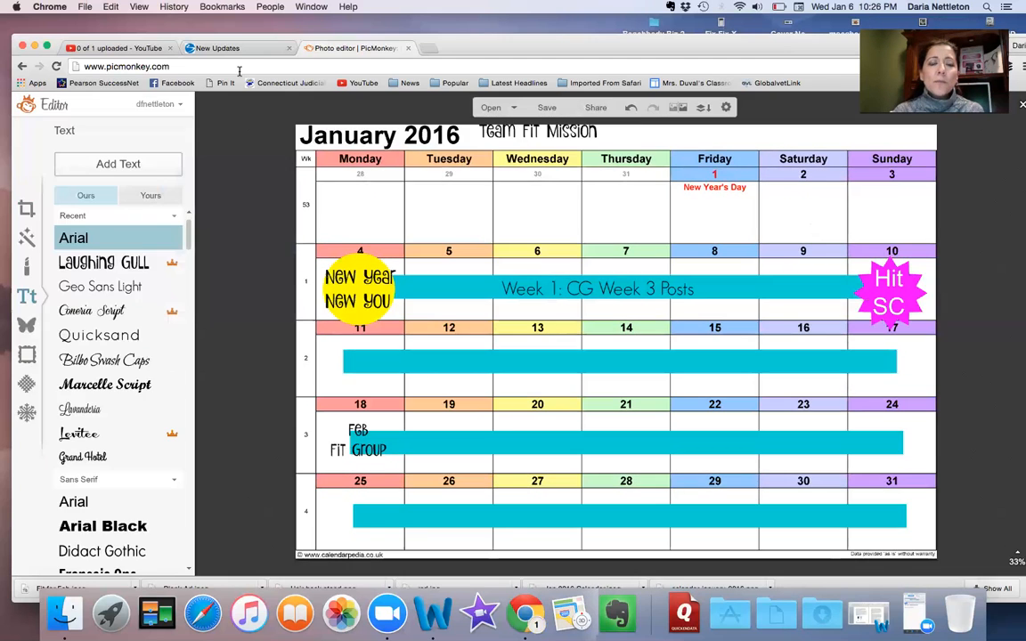
- Clear the browser and Finder windows off the desktop and open Jan 2016 Calendar.jpeg in Preview to view the finished example calendar
{"action": "left_click", "coordinate": [35, 47]}
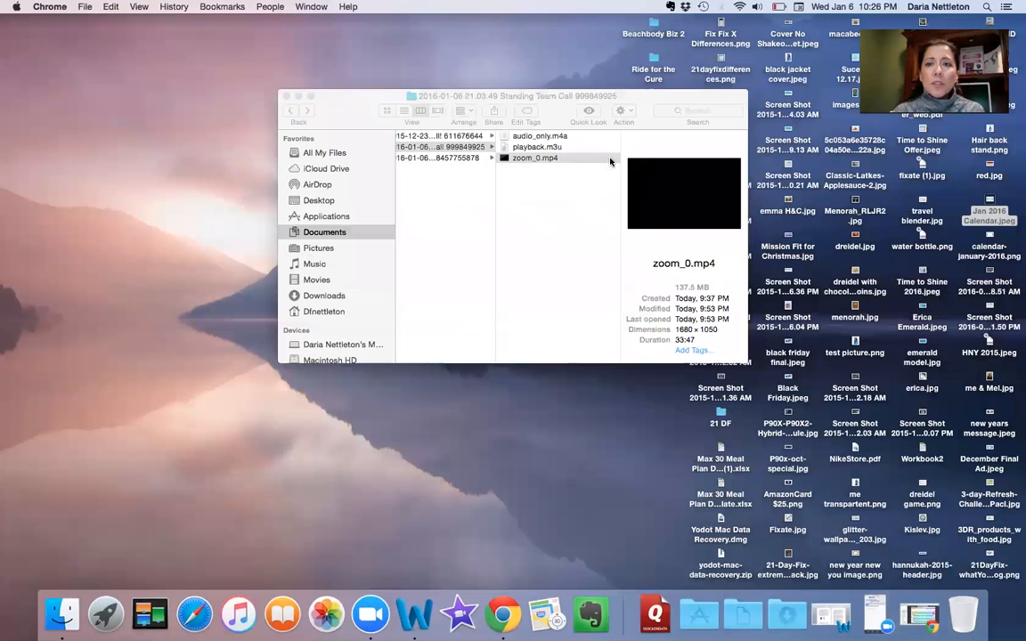
{"action": "left_click", "coordinate": [298, 98]}
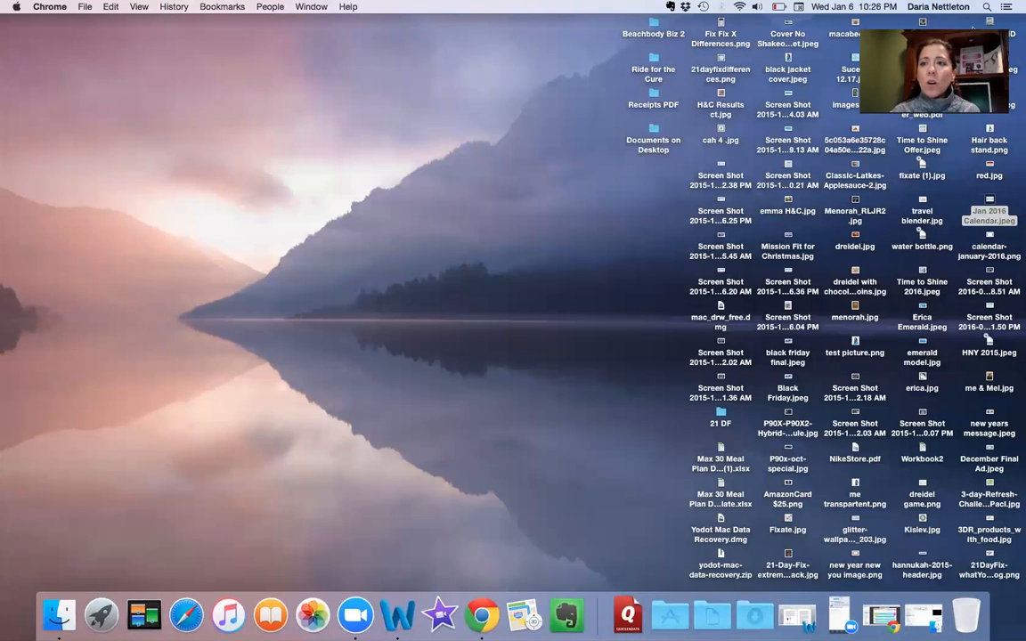
{"action": "left_click_drag", "start_coordinate": [973, 27], "coordinate": [843, 49]}
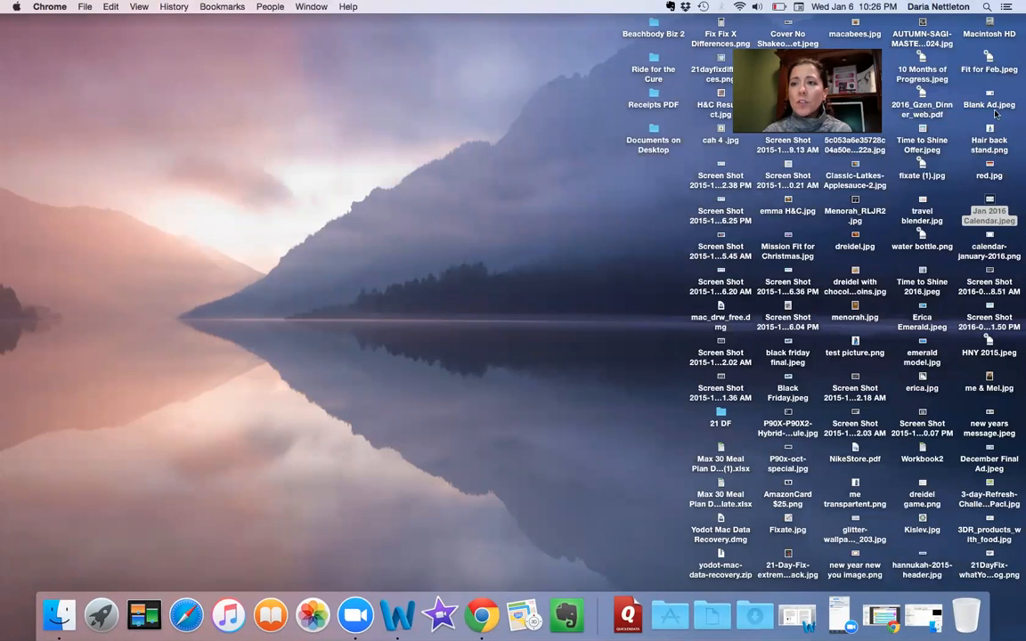
{"action": "left_click", "coordinate": [989, 202]}
{"action": "double_click", "coordinate": [988, 202]}
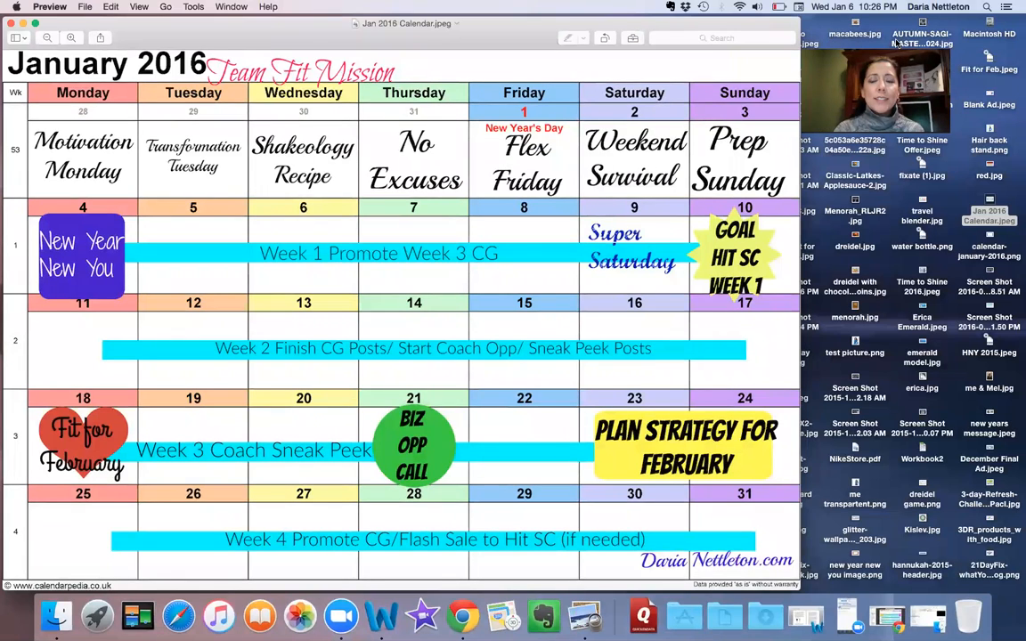
{"action": "left_click_drag", "start_coordinate": [757, 31], "coordinate": [784, 32]}
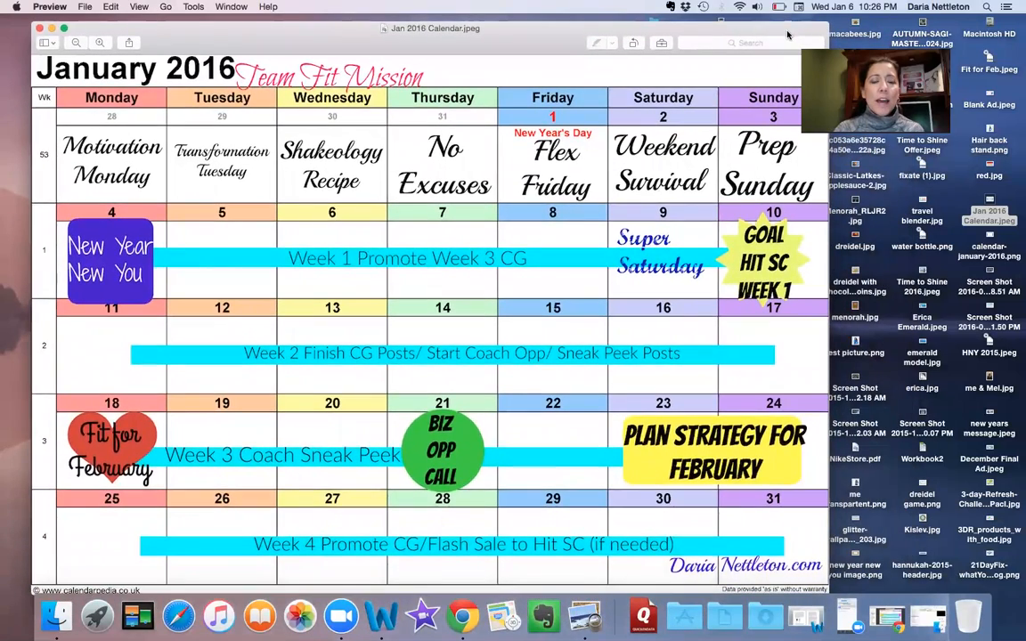